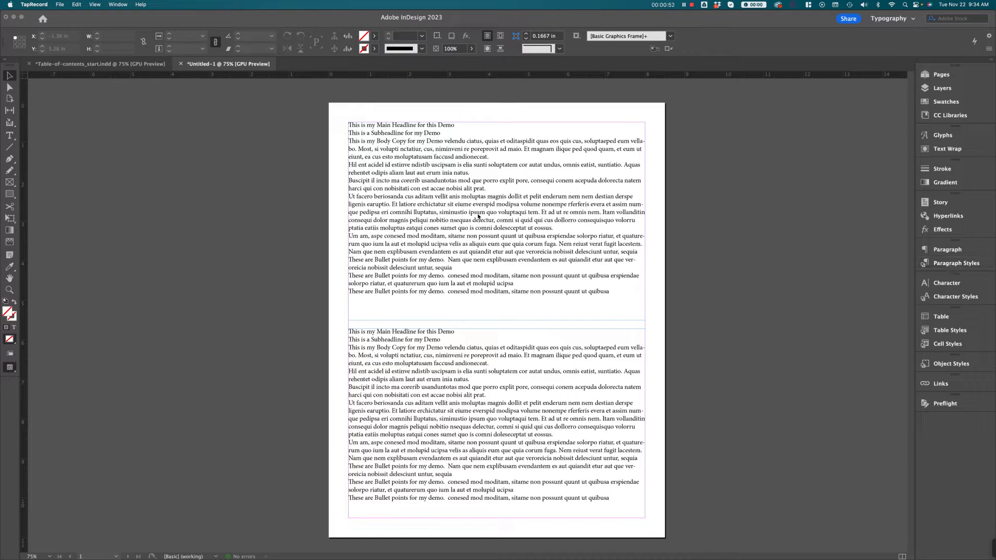
left_click(476, 224)
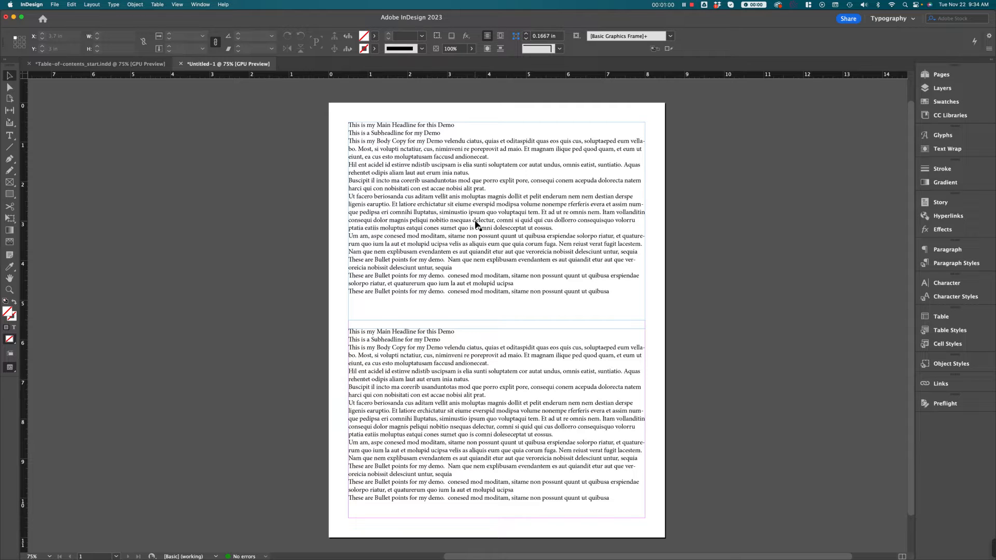
left_click(437, 208)
left_click(420, 421)
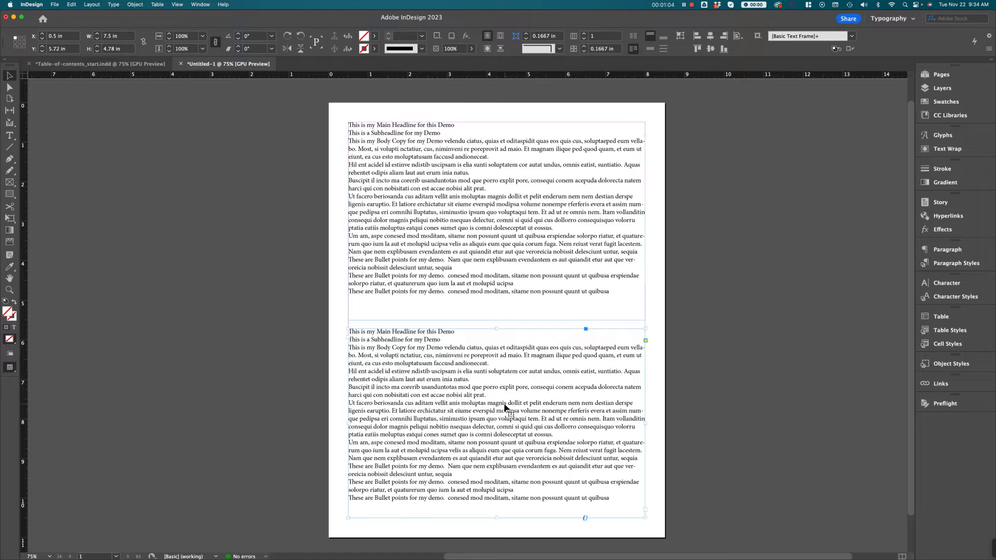
left_click(438, 236)
Set all the body copy and bullet paragraphs in the upper text frame to the font ITC Galliard Pro Roman.
double_click(513, 283)
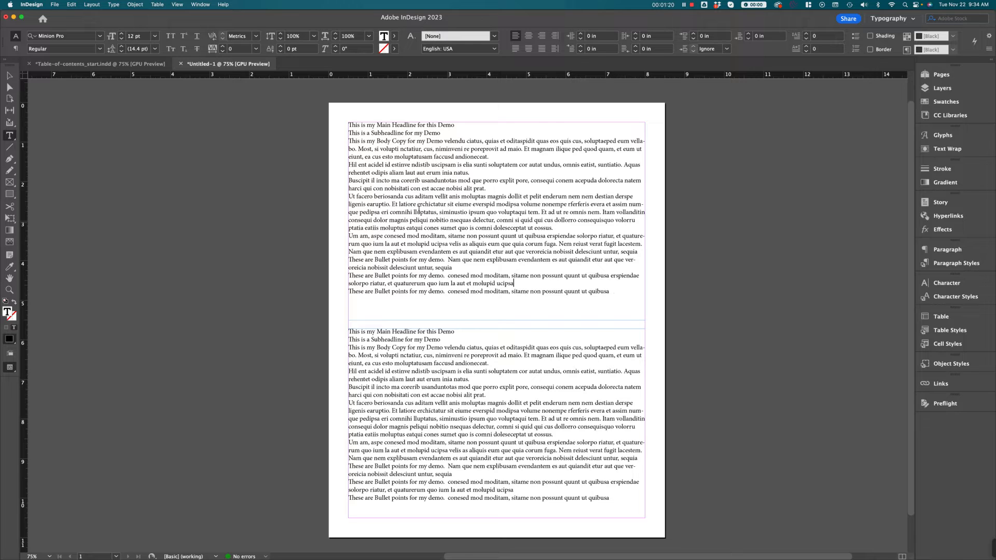
left_click_drag(367, 125, 612, 294)
left_click(350, 140)
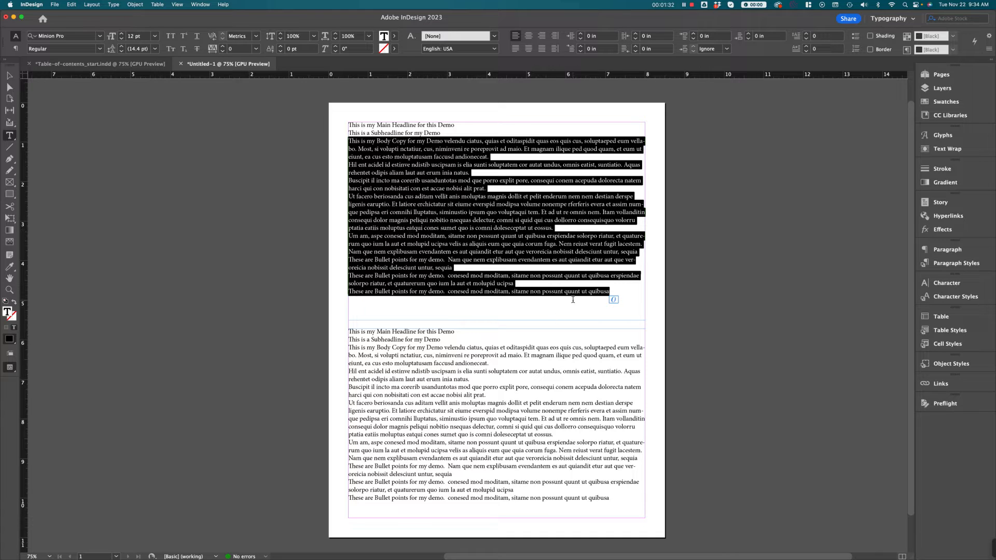
left_click(100, 37)
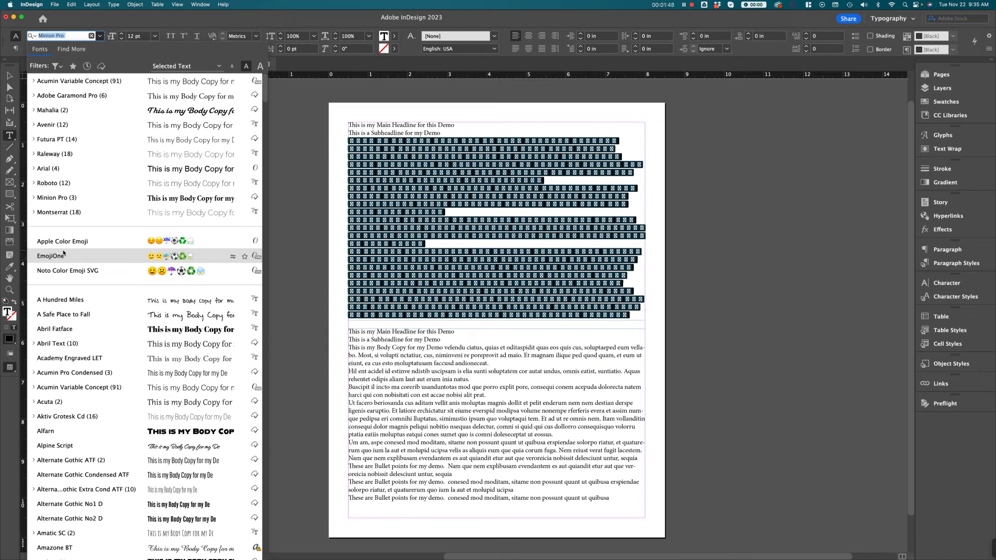
type("gall")
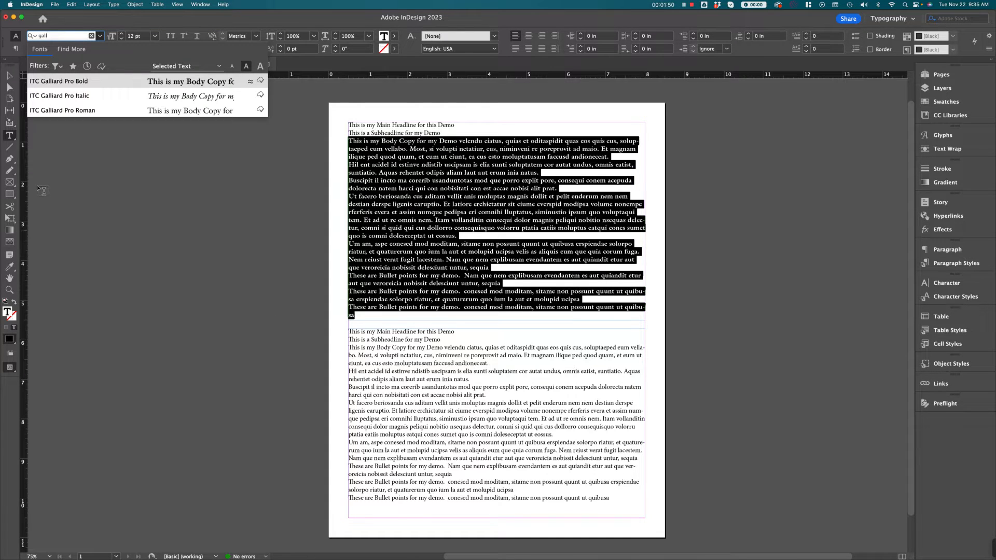
left_click(77, 115)
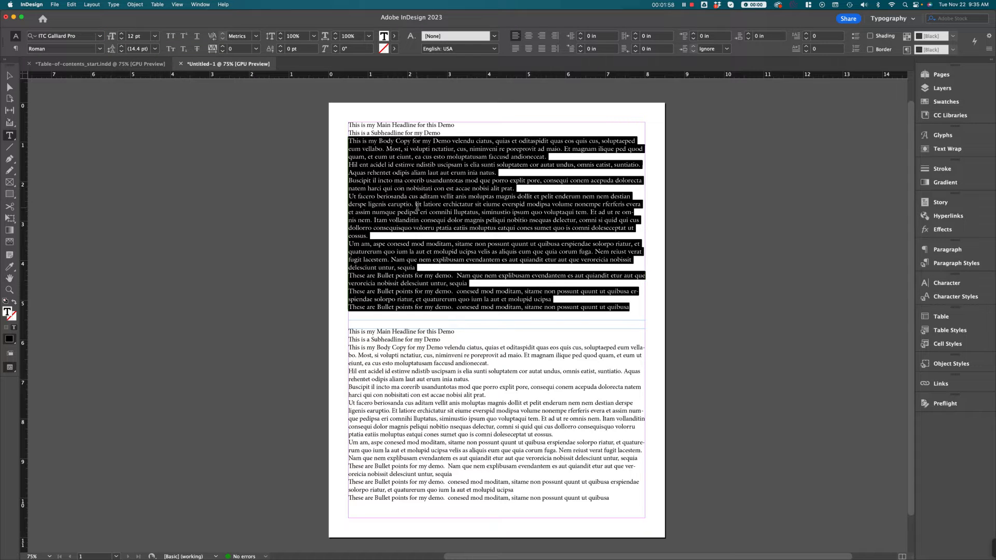
Set the upper frame's body copy to 11 pt size with 15 pt leading.
left_click(122, 40)
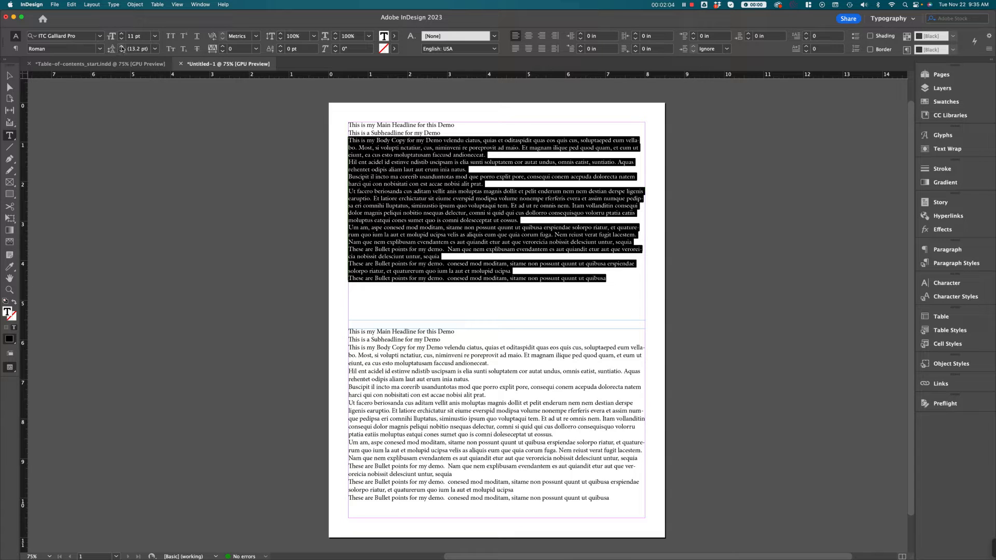
left_click(123, 47)
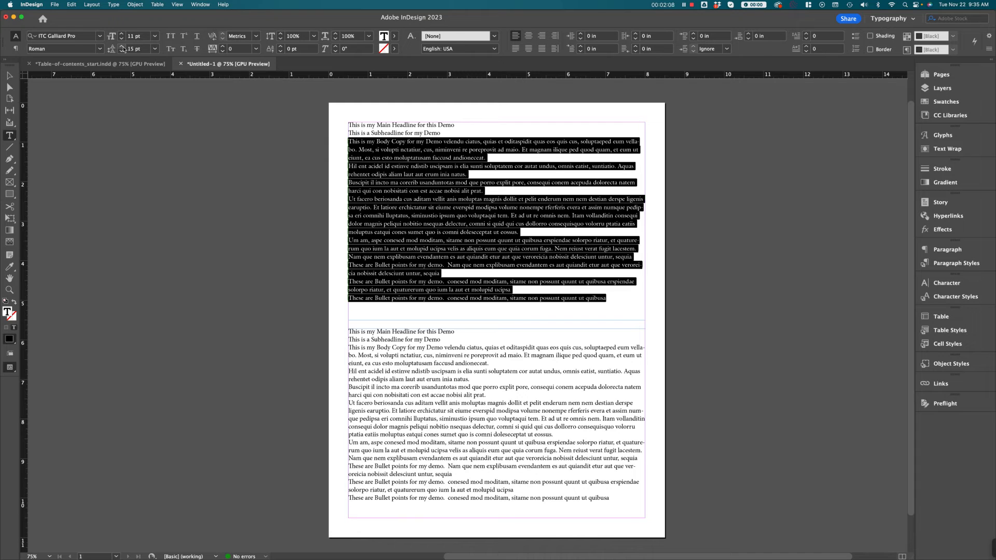
left_click(418, 249)
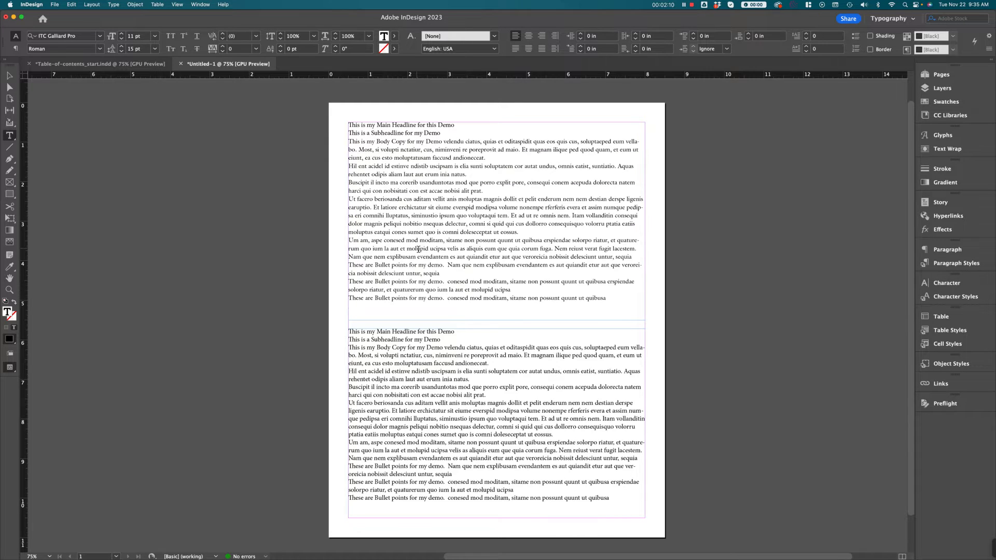
Create a new paragraph style named "Body Text" from the formatting of the upper frame's body copy.
left_click_drag(608, 299, 340, 137)
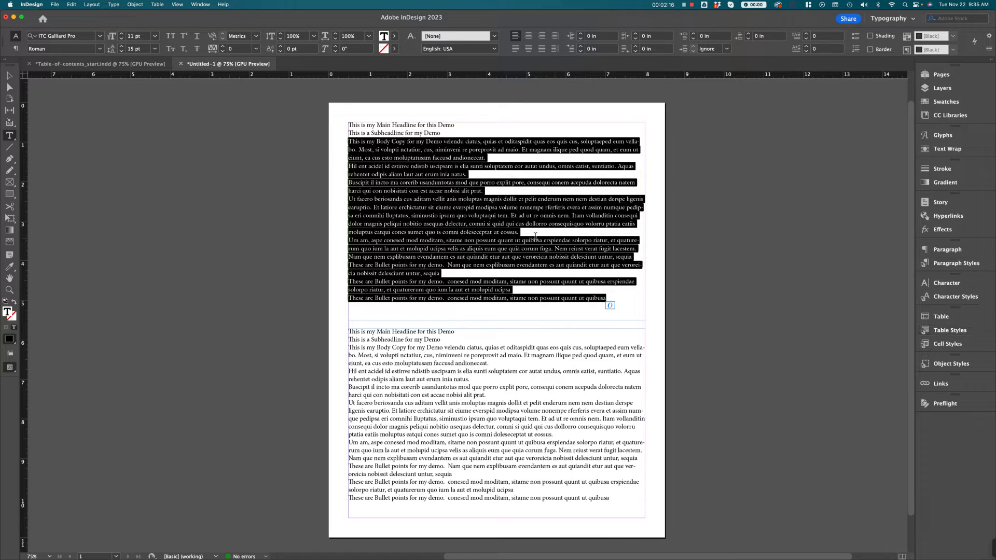
left_click(964, 267)
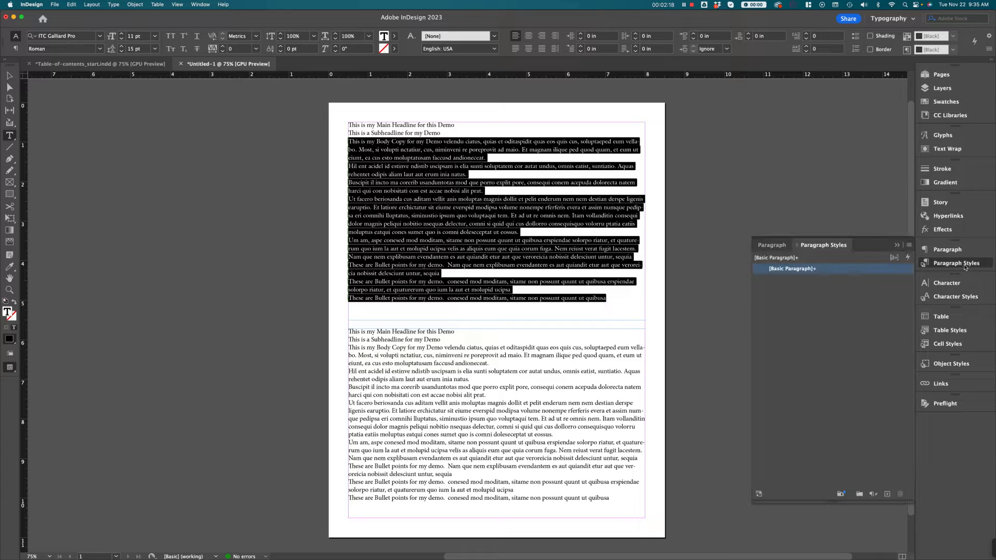
left_click(839, 307)
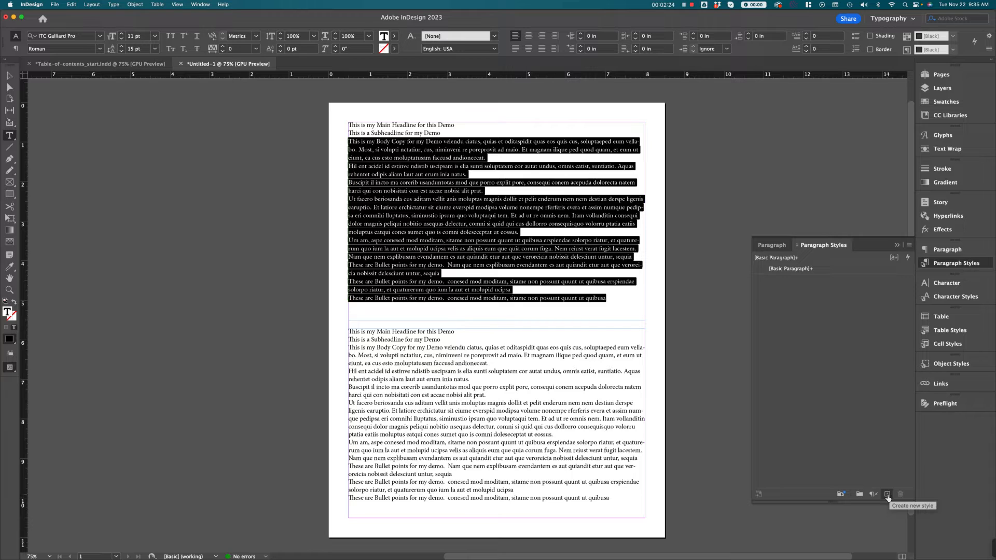
left_click(910, 246)
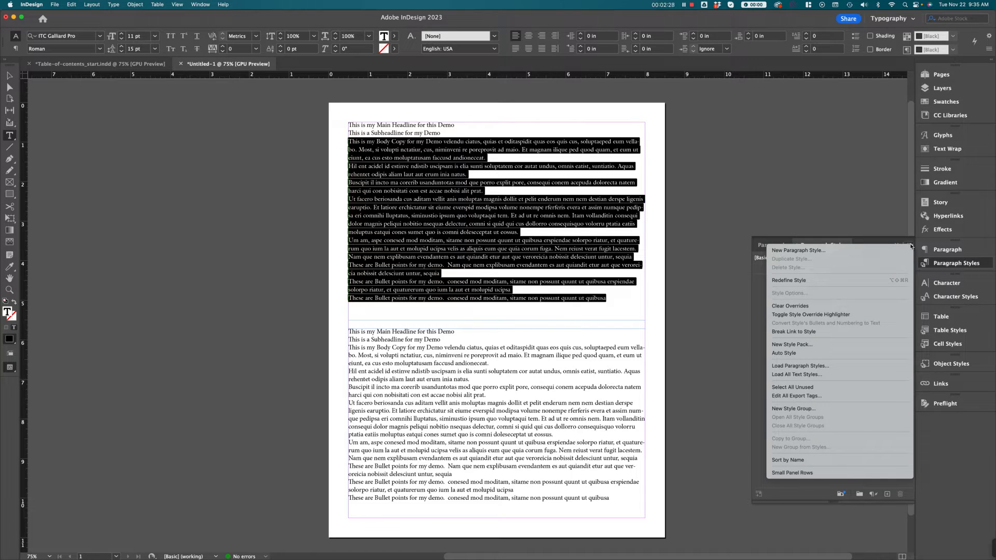
left_click(823, 251)
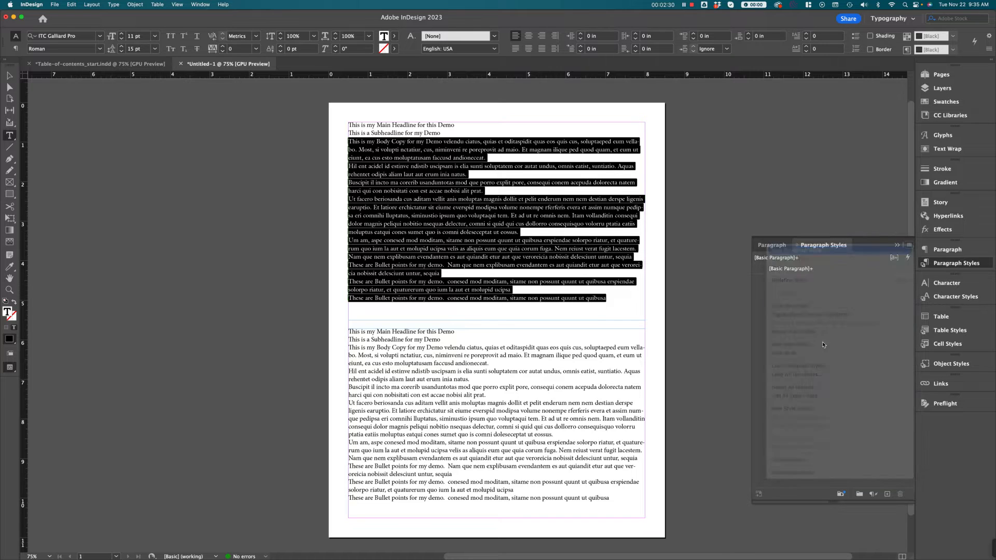
left_click_drag(759, 124, 808, 166)
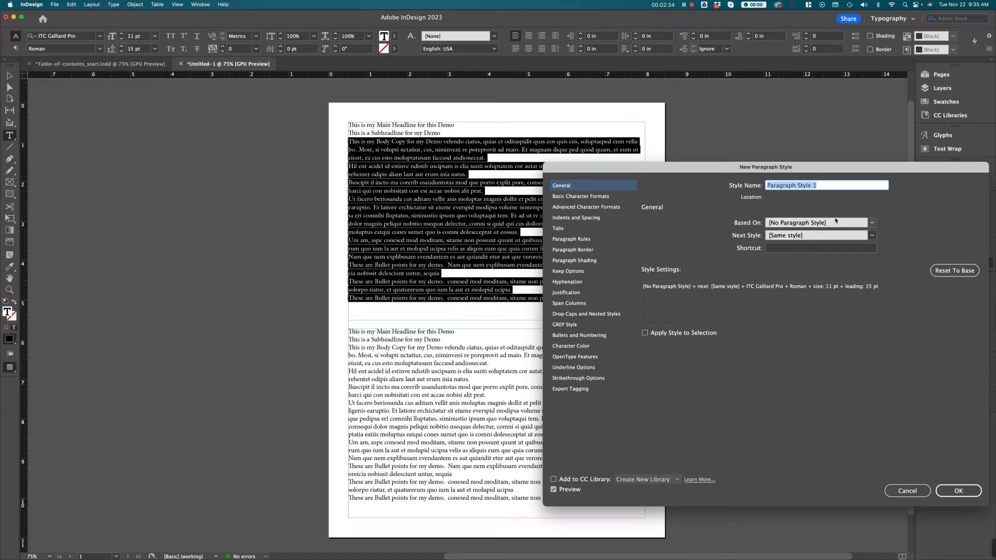
type("Body Text")
left_click(587, 197)
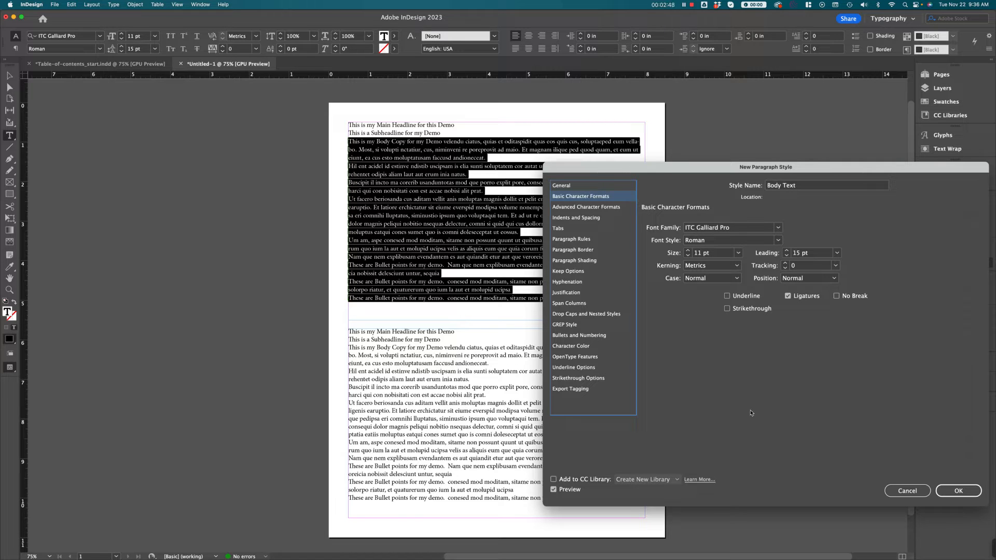
left_click(955, 491)
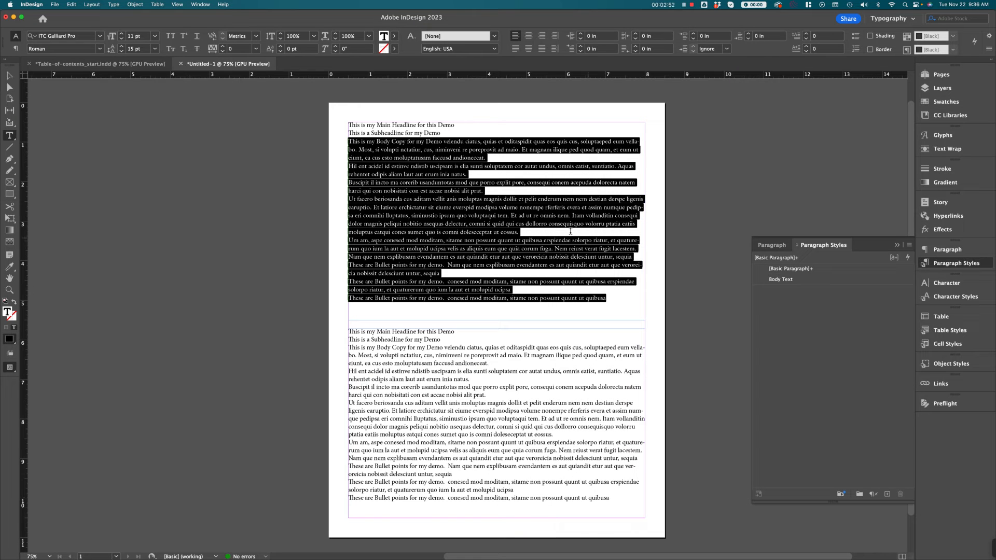
Apply the Body Text paragraph style to all body copy and bullet paragraphs in the upper text frame.
left_click(494, 217)
left_click_drag(606, 299, 346, 141)
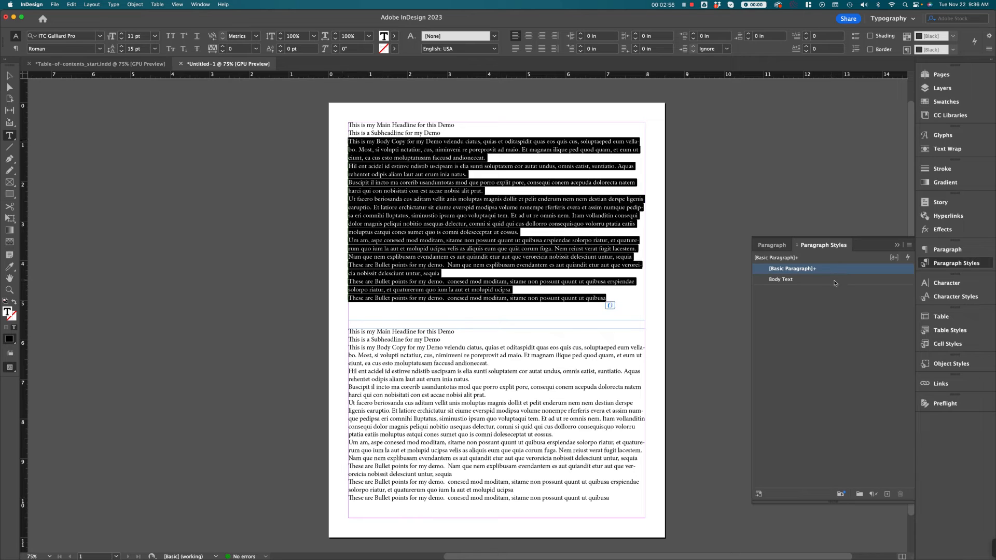
left_click(781, 279)
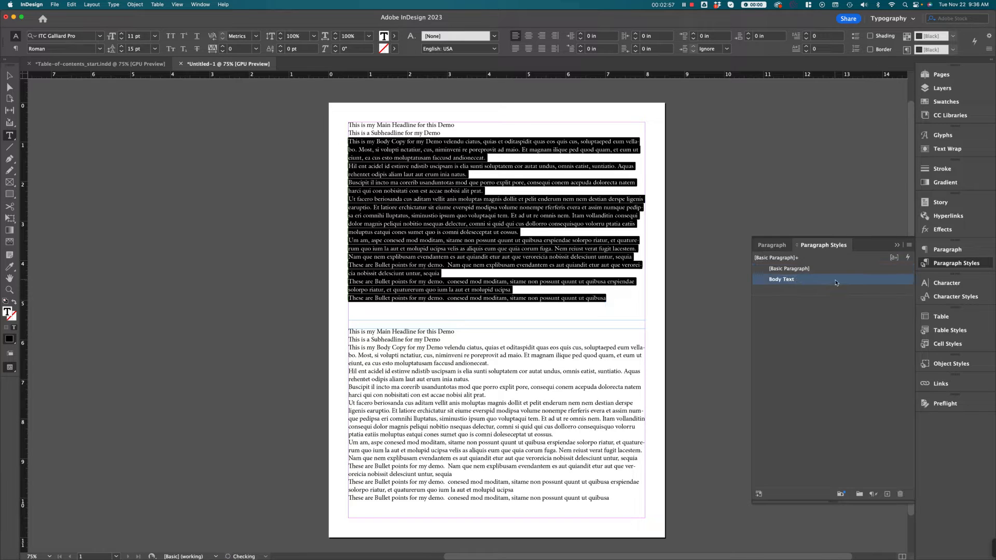
left_click(867, 353)
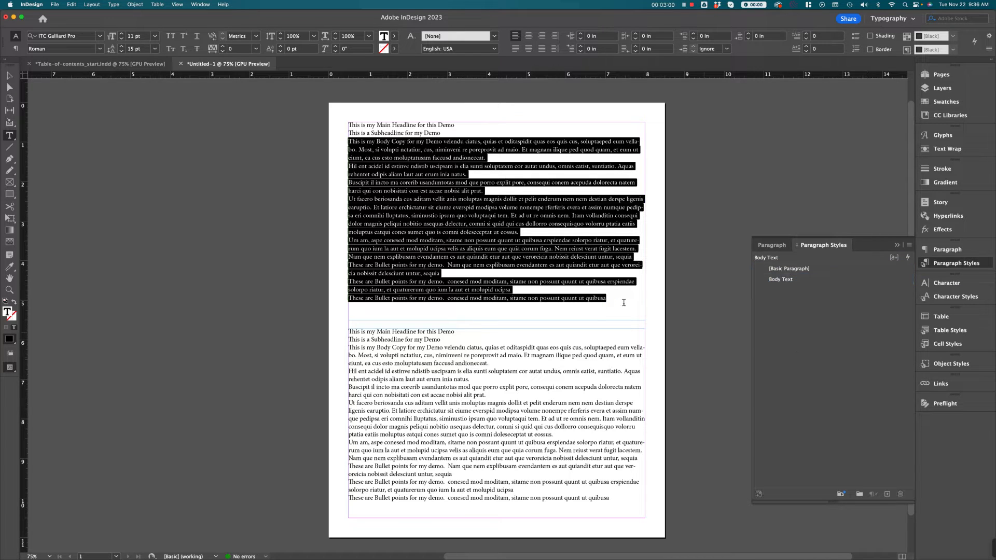
left_click(810, 279)
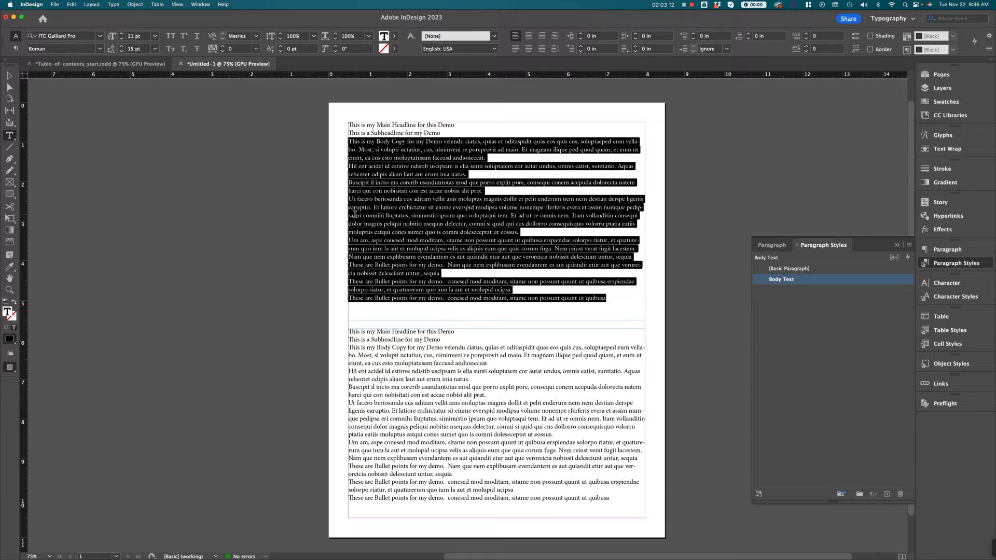
left_click(512, 202)
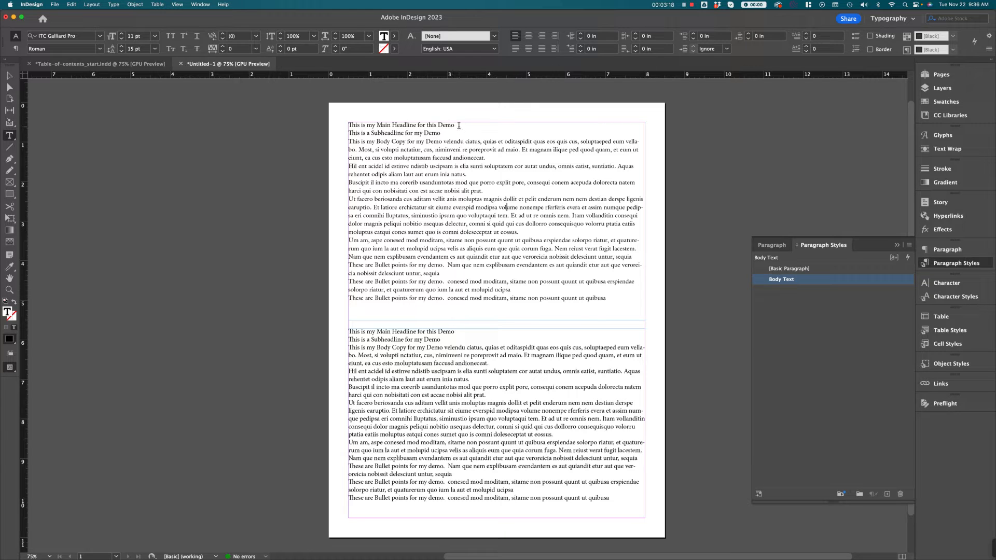
Format the main headline in the upper text frame with the Mahalia font at 24 pt.
left_click_drag(455, 124, 333, 124)
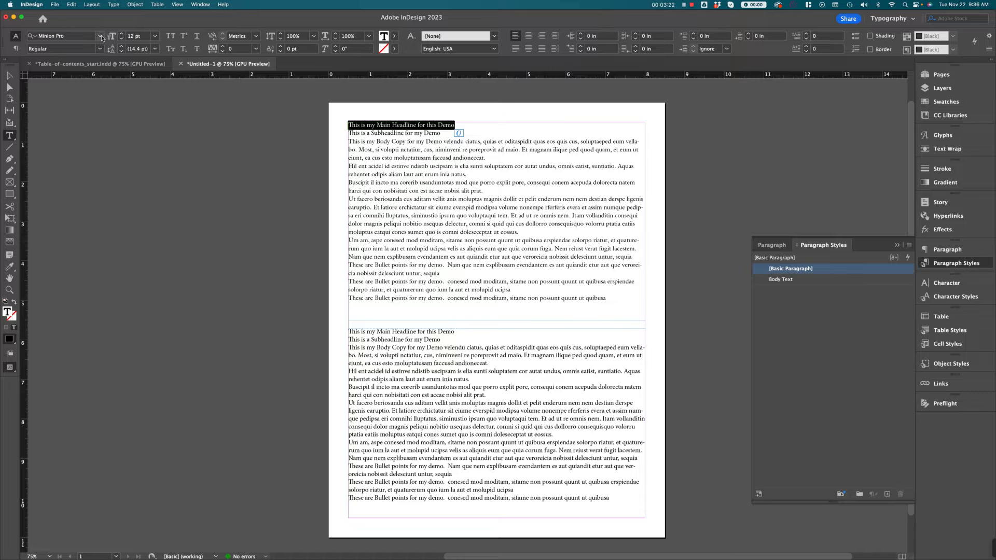
left_click(101, 38)
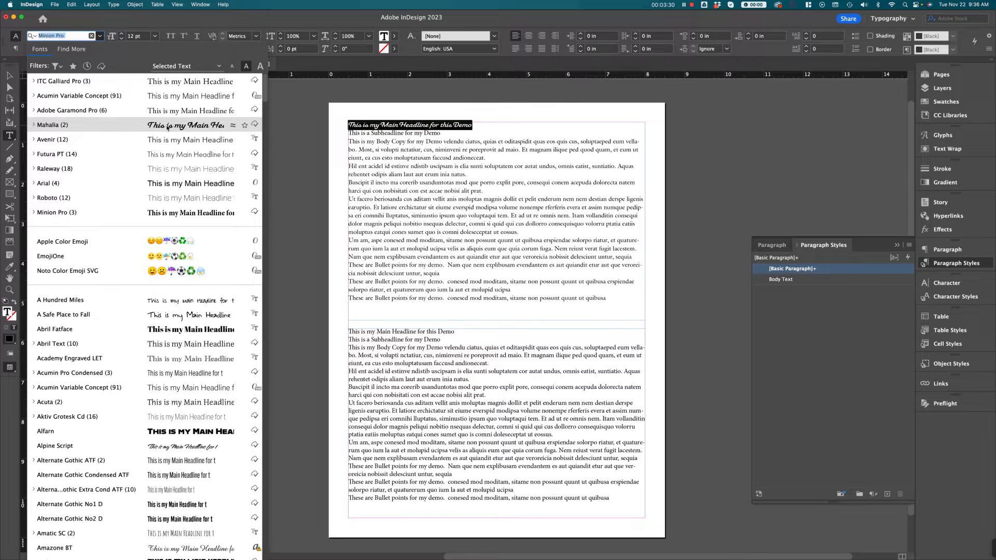
left_click(212, 129)
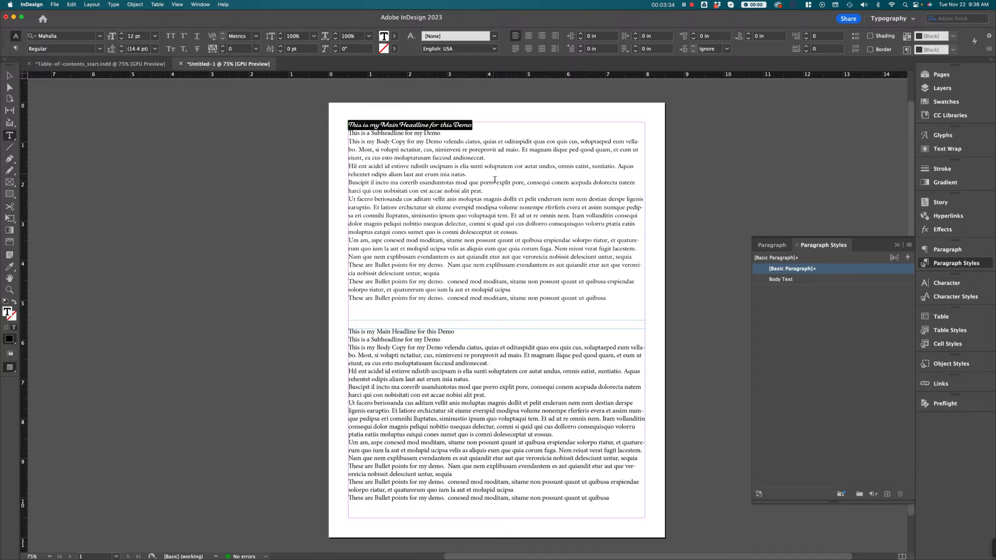
left_click(154, 36)
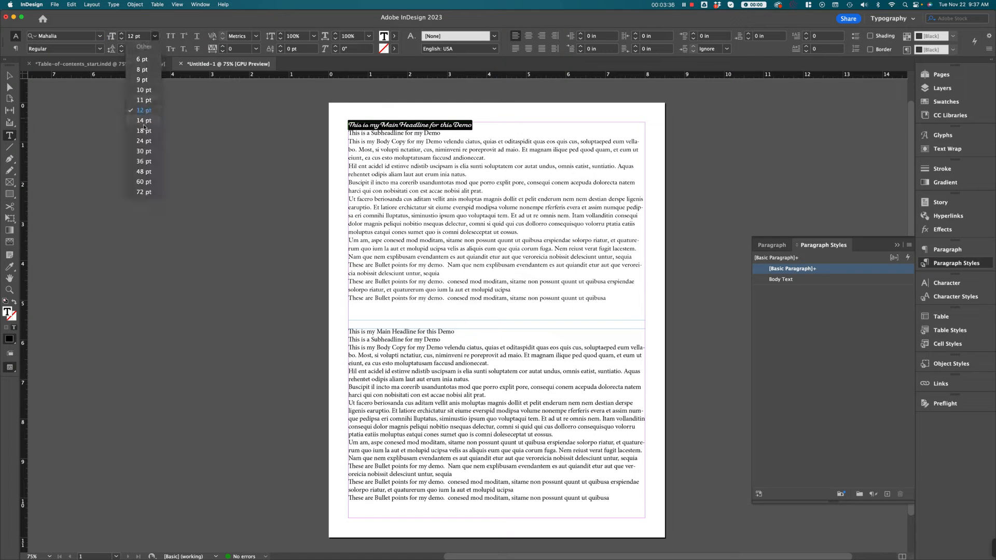
left_click(143, 140)
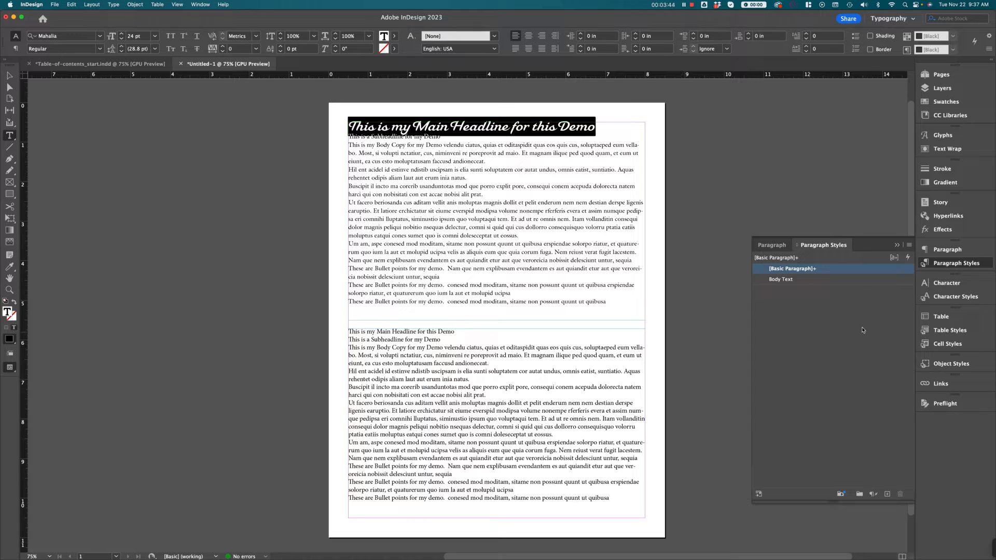
Create a paragraph style named "Headline" from the formatted main headline and apply it, keeping it based on [No Paragraph Style].
left_click(887, 495)
left_click(851, 279)
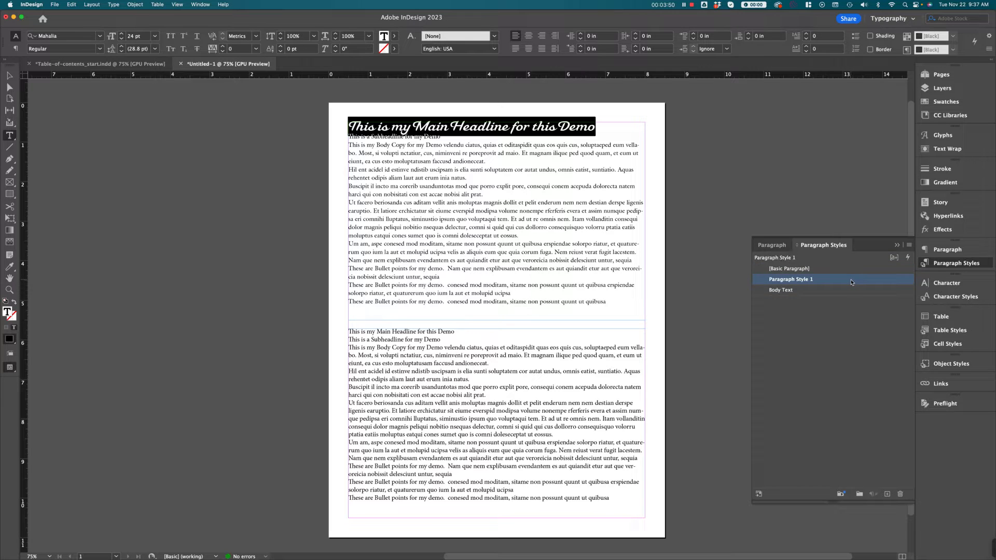
double_click(850, 279)
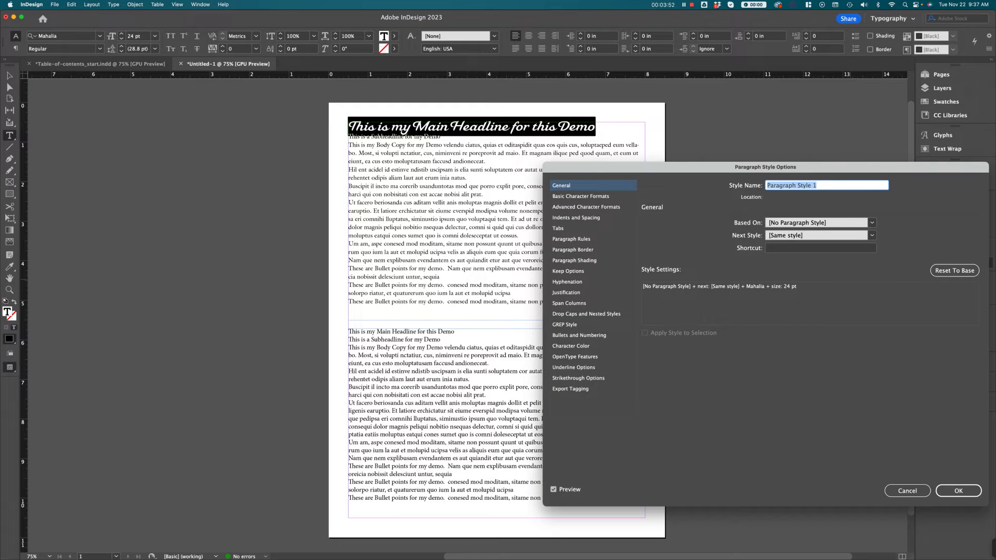
type("Headline")
left_click(872, 224)
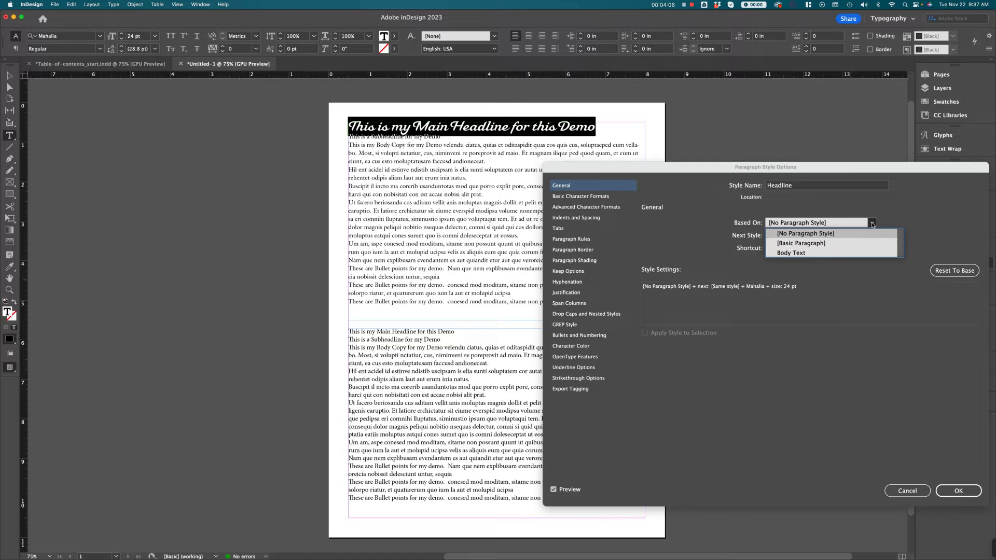
left_click(927, 225)
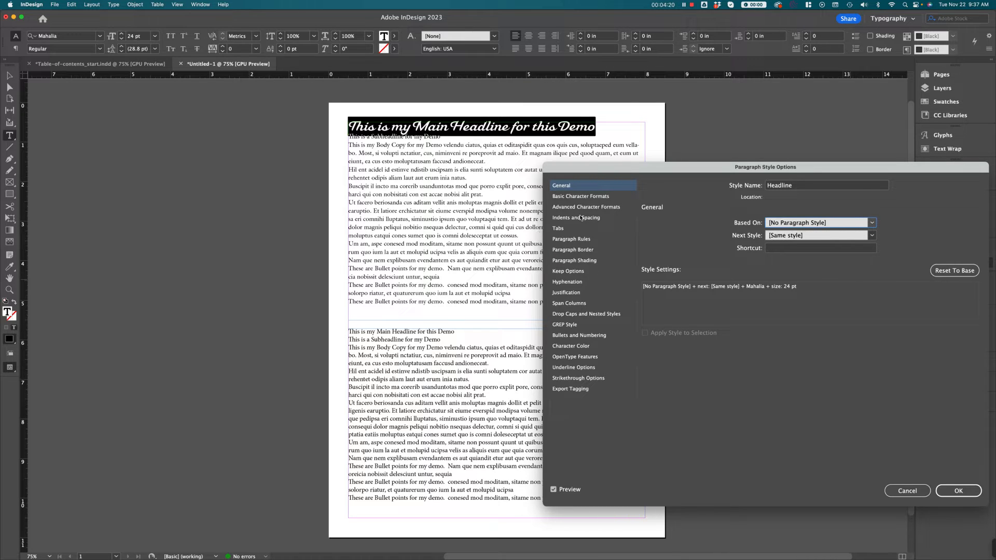
Set the Headline paragraph style's space after to 0.125 in and save the style.
left_click(568, 199)
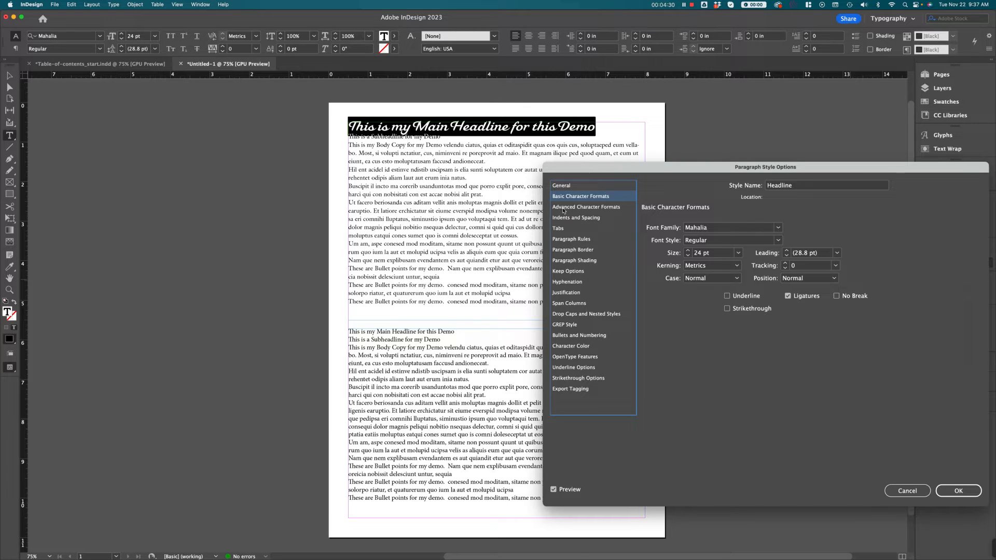
left_click(581, 220)
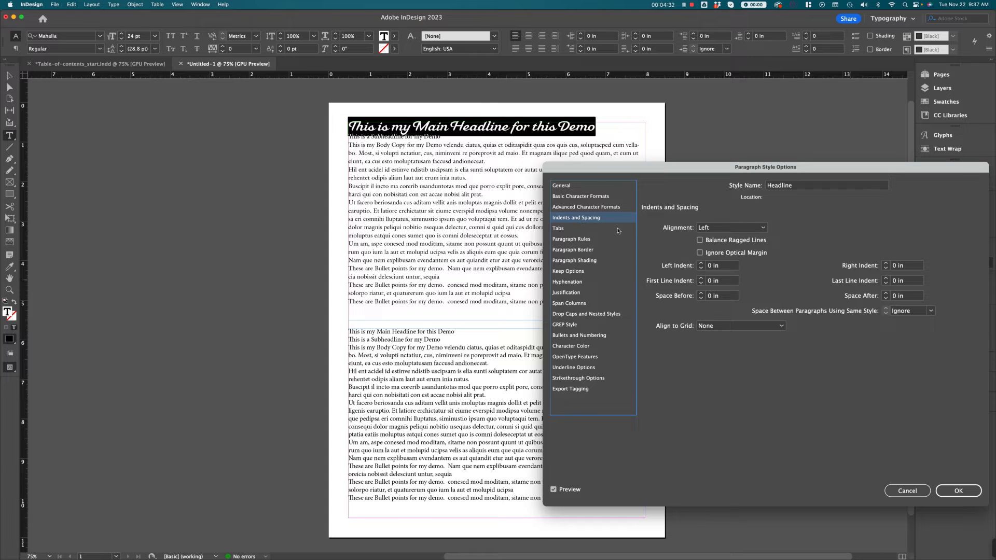
left_click(886, 294)
left_click(886, 294)
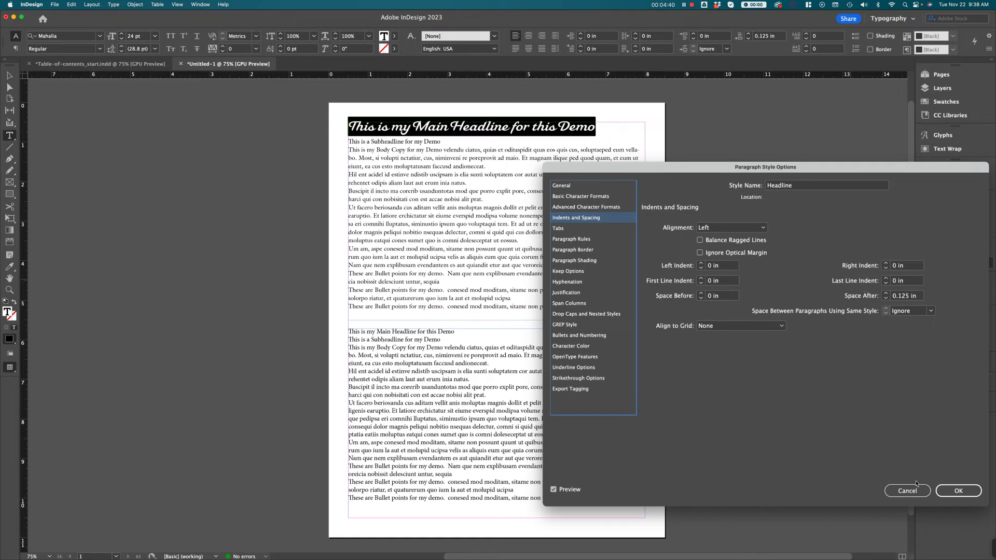
left_click(956, 490)
left_click(873, 394)
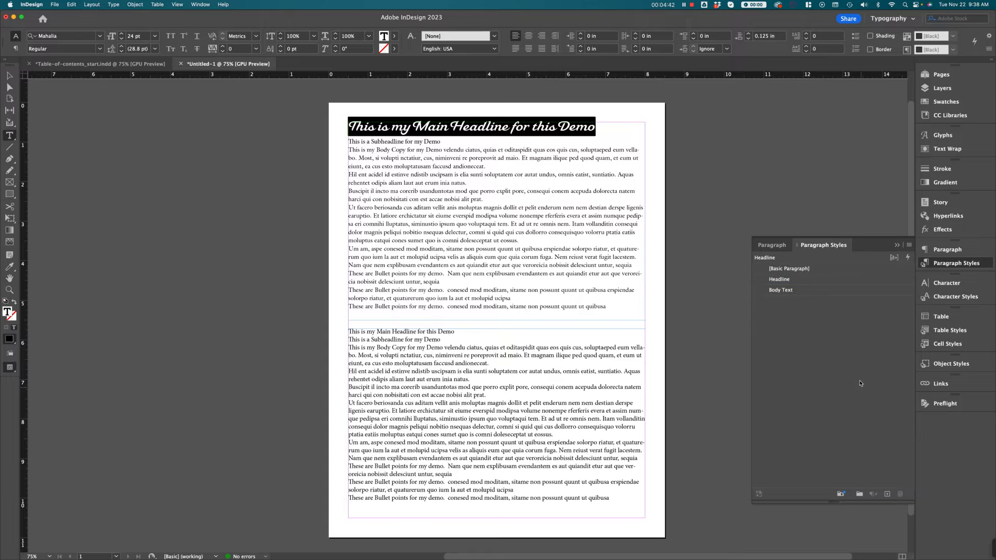
Test the styles by switching the upper frame's main headline to Body Text and back to Headline.
left_click(808, 291)
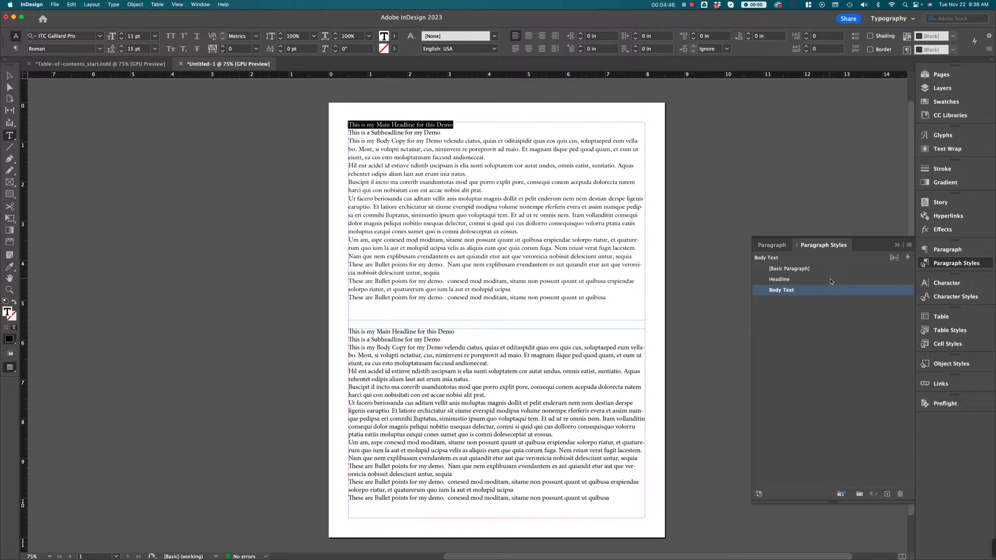
left_click(830, 279)
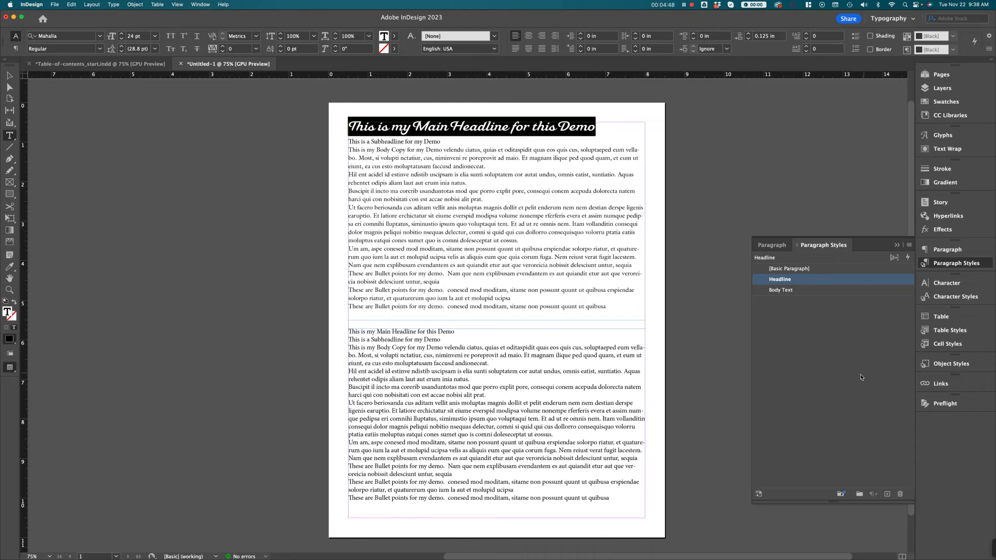
left_click(841, 379)
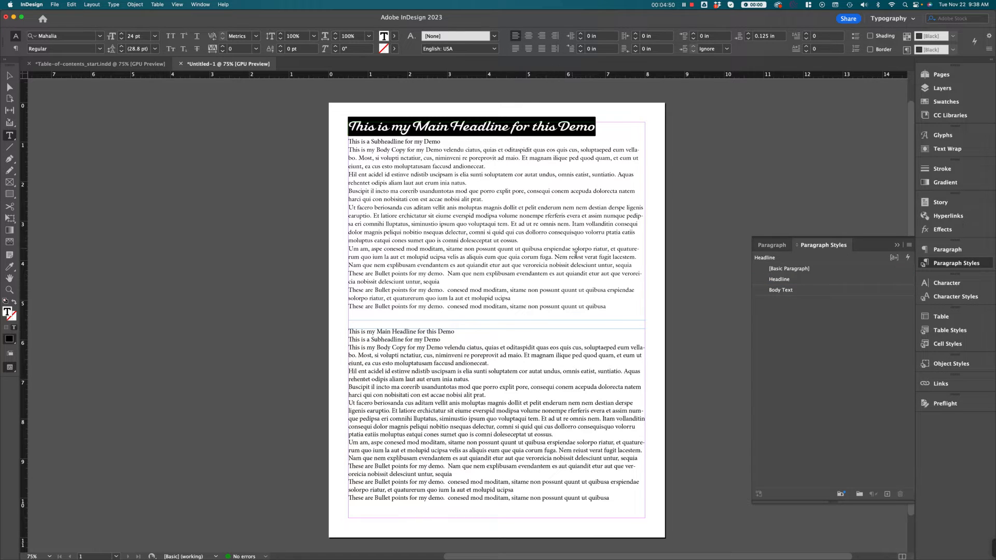
left_click(600, 305)
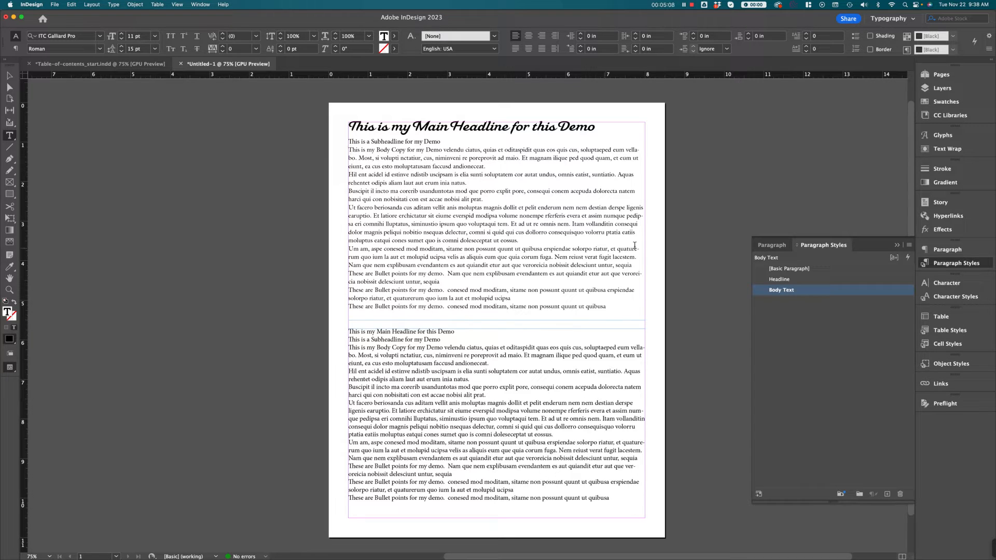
left_click(481, 129)
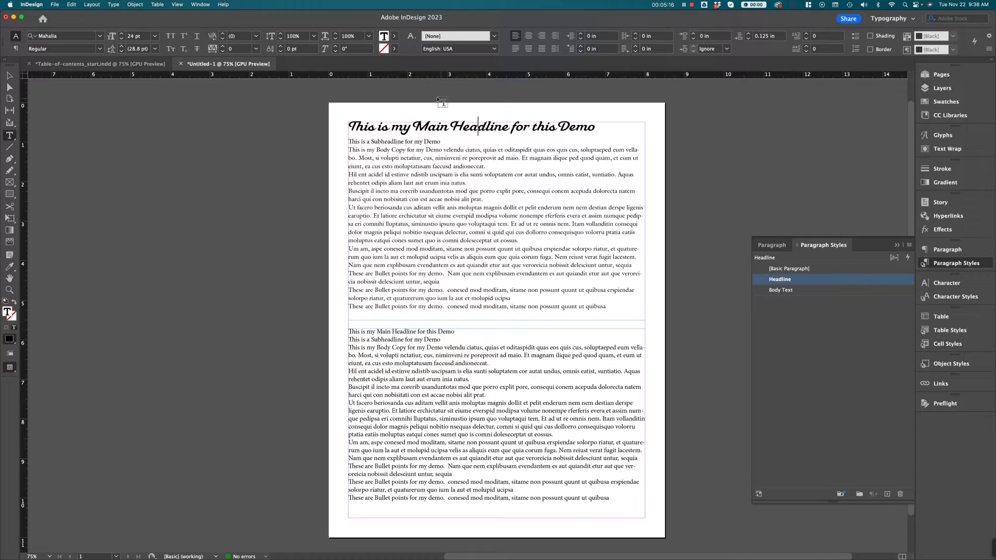
left_click(864, 290)
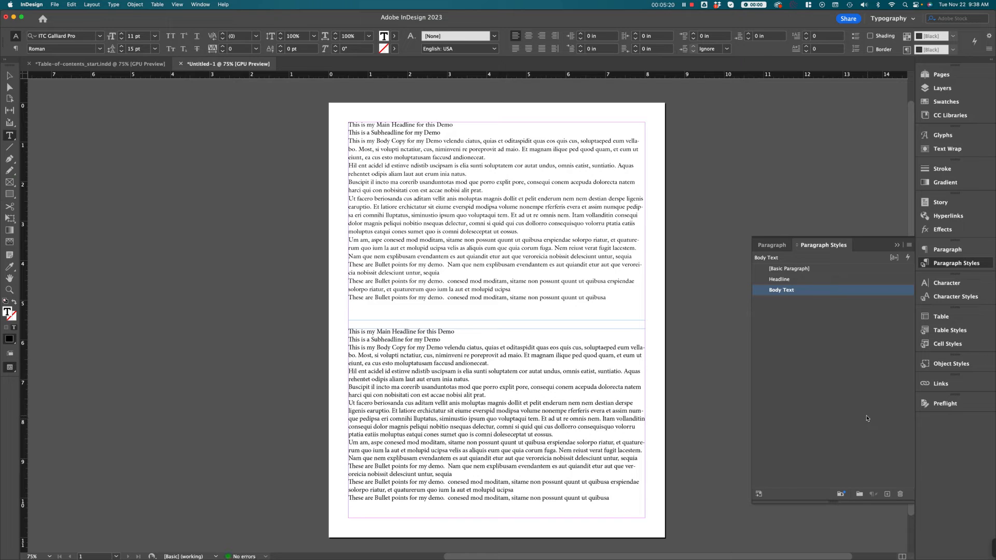
left_click(819, 280)
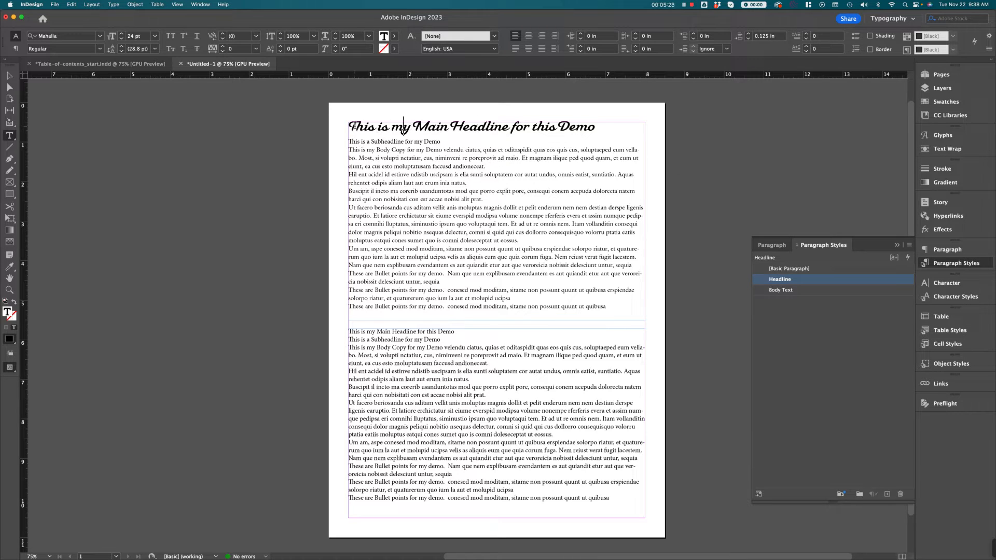
View the Body Text style's options with the main headline selected, cancel, and reapply the Headline style to the headline.
left_click_drag(349, 126, 622, 131)
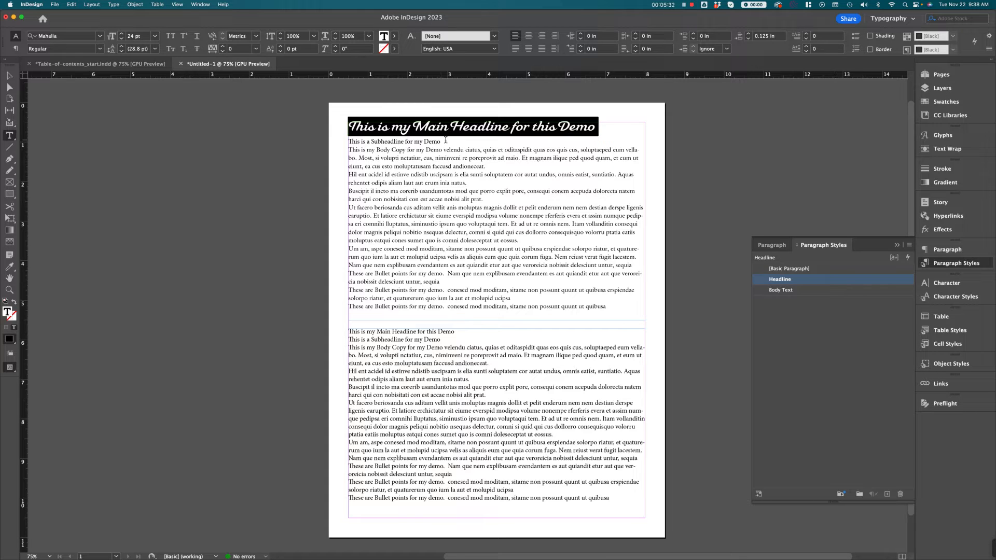
double_click(883, 291)
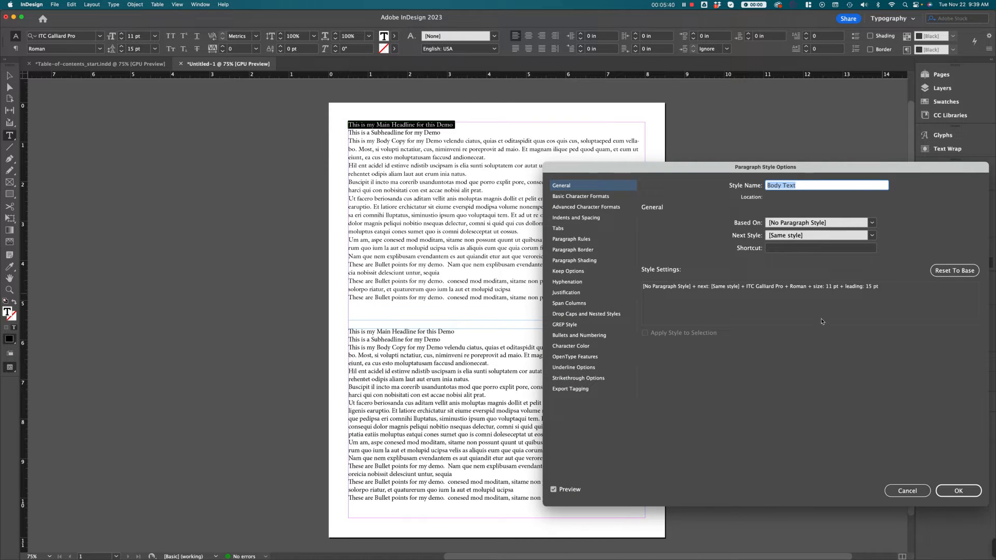
left_click(907, 491)
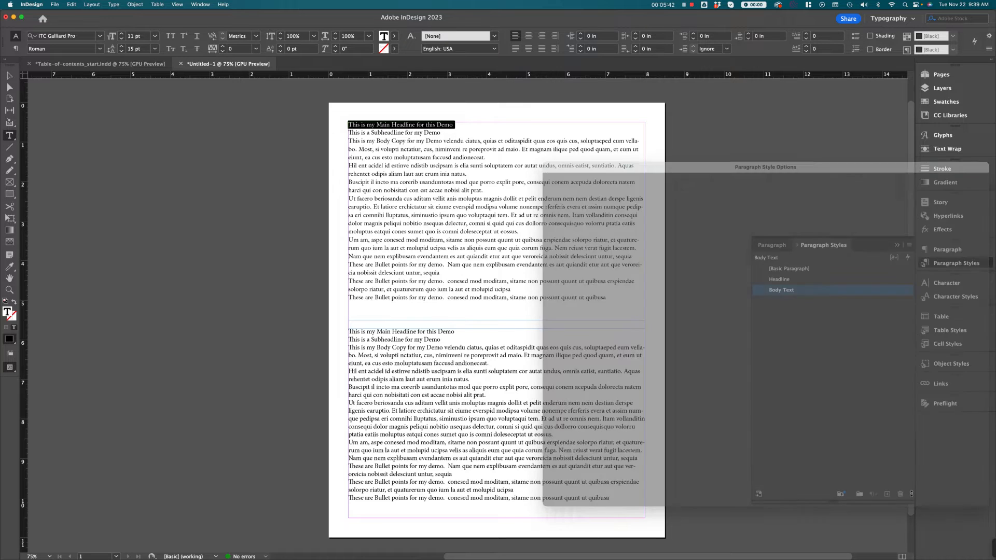
left_click(783, 279)
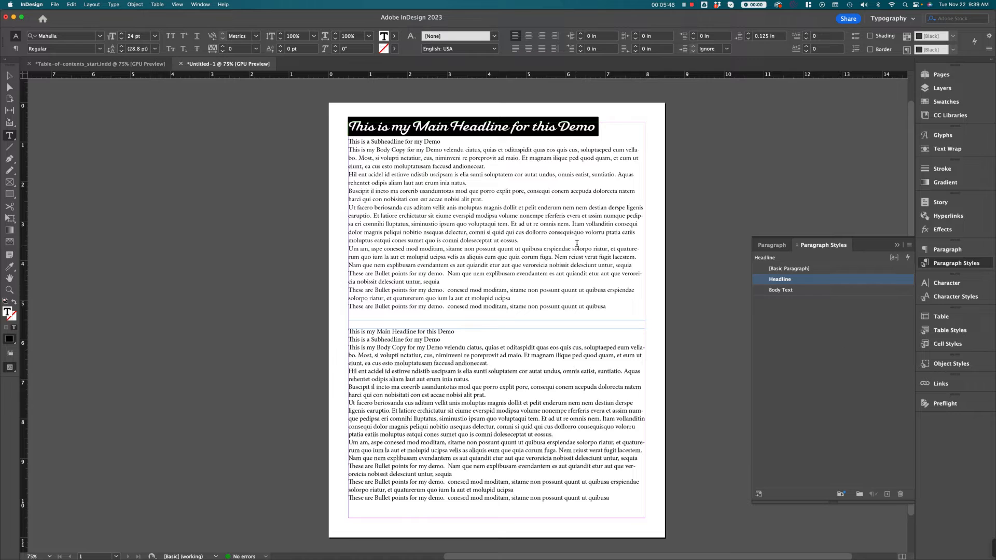
With no text selected, create a new paragraph style named "Subheadline" based on the Headline style.
left_click(690, 196)
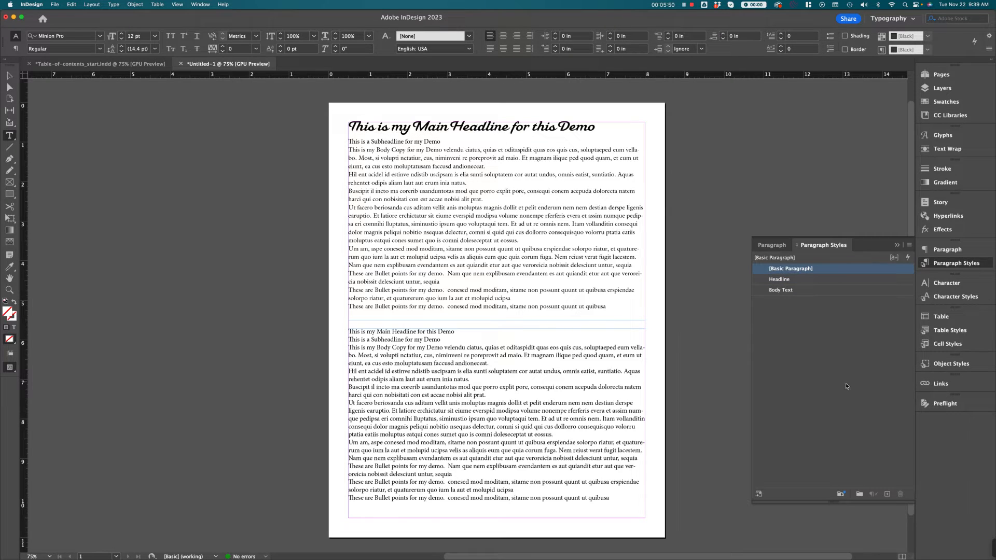
left_click(827, 349)
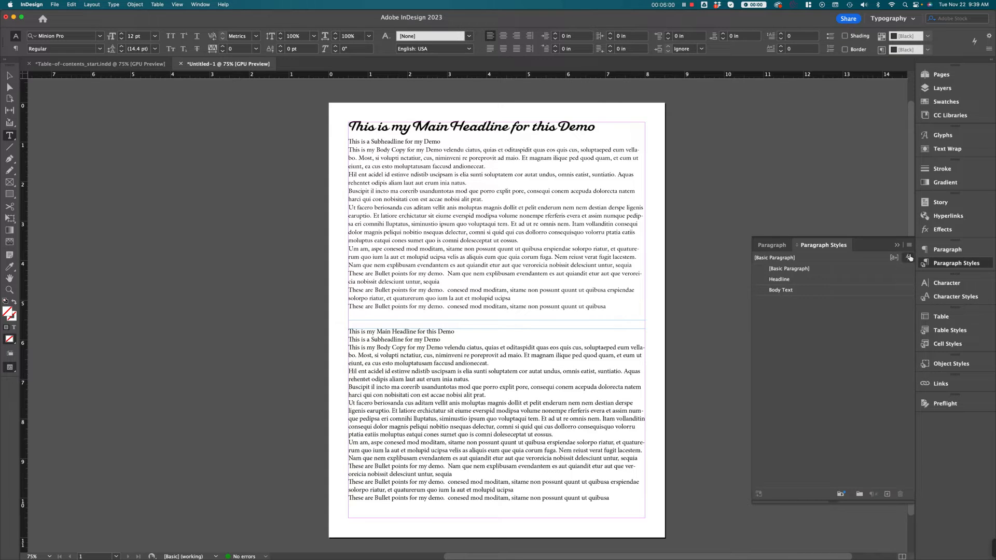
left_click(888, 494)
double_click(817, 302)
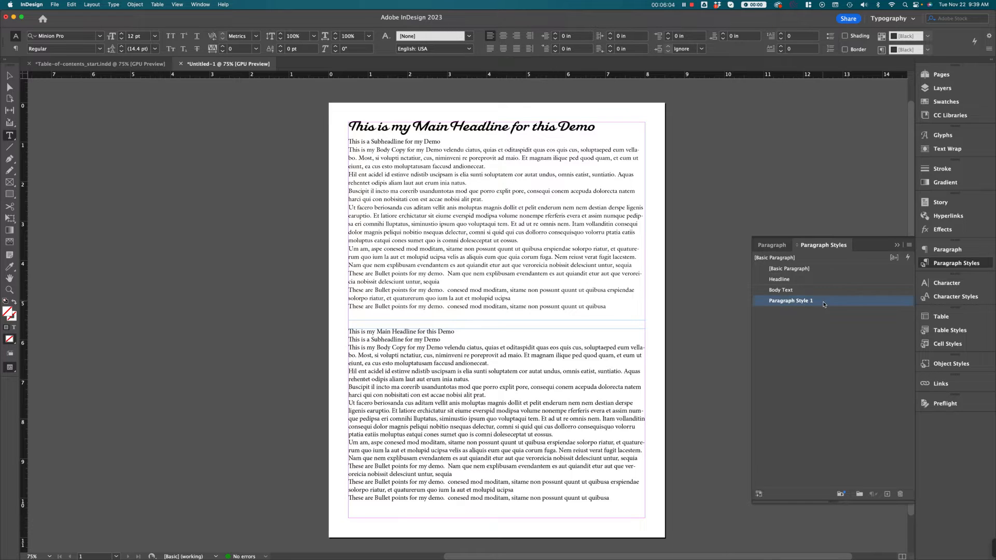
type("Su")
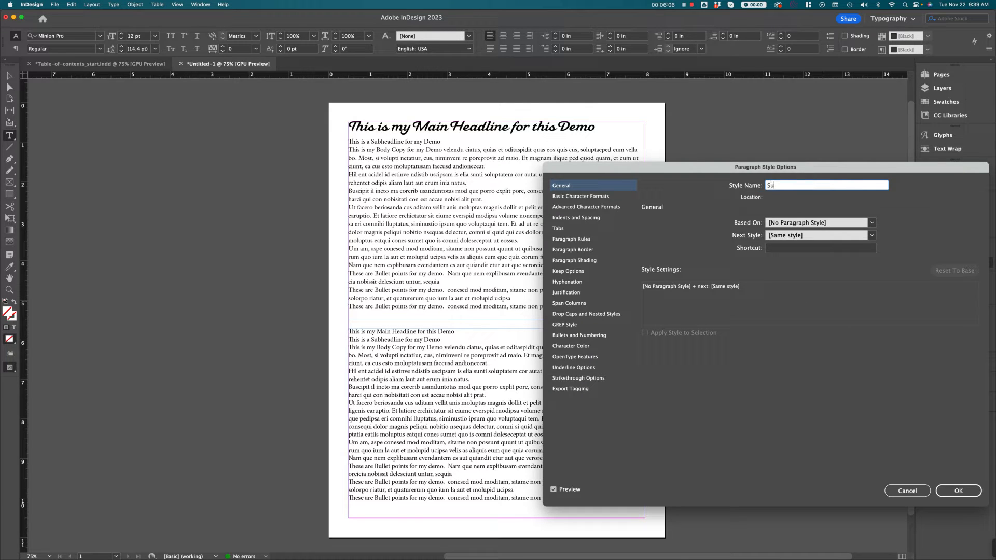
type("bheadline")
left_click(871, 222)
left_click(837, 254)
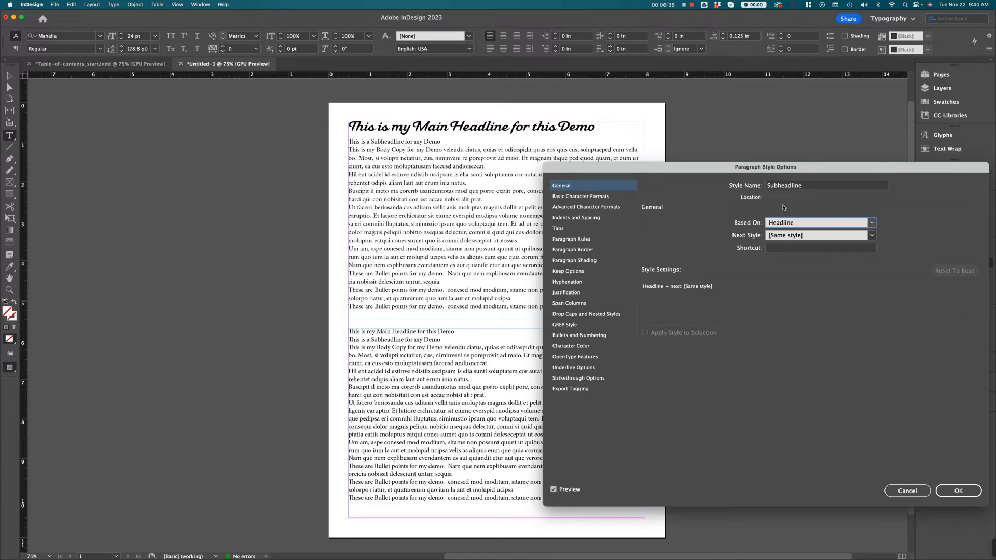
Set the Subheadline style's size to 18 pt and its character color to C=100 M=0 Y=0 K=0, and save it.
left_click(565, 197)
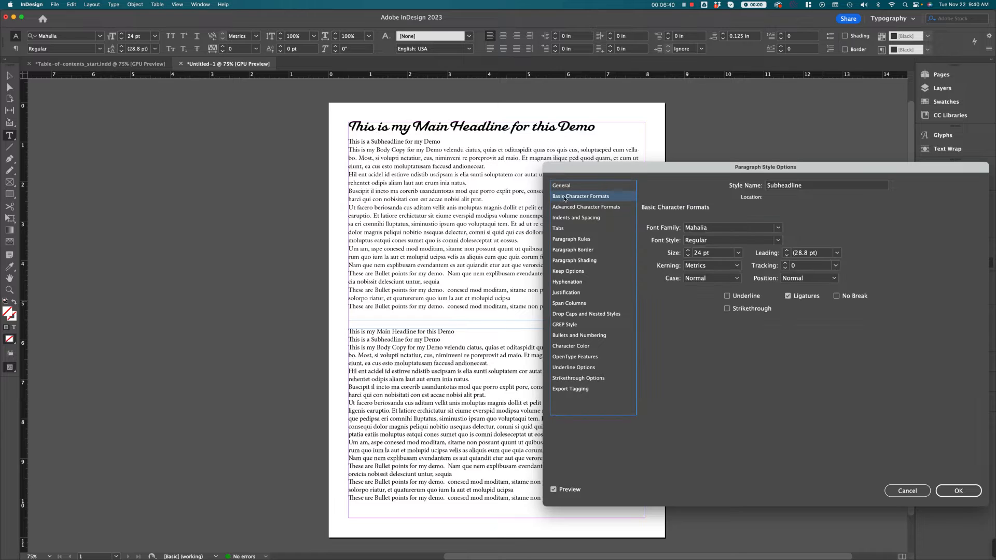
left_click(738, 254)
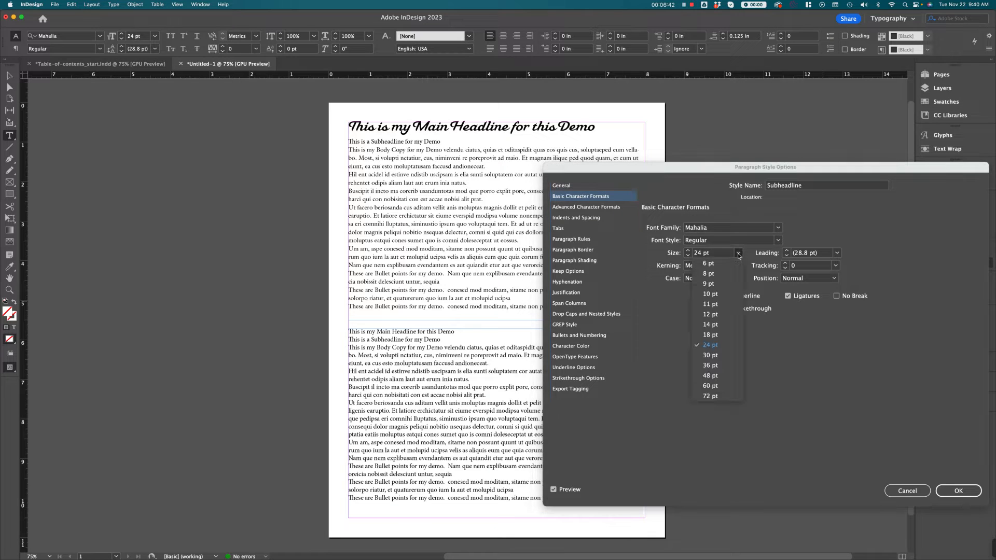
left_click(724, 335)
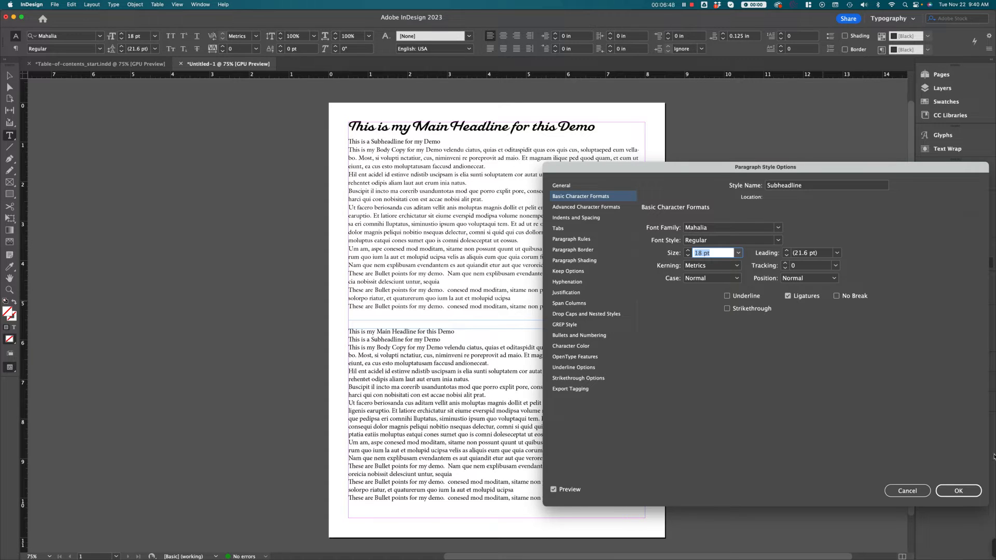
left_click(572, 350)
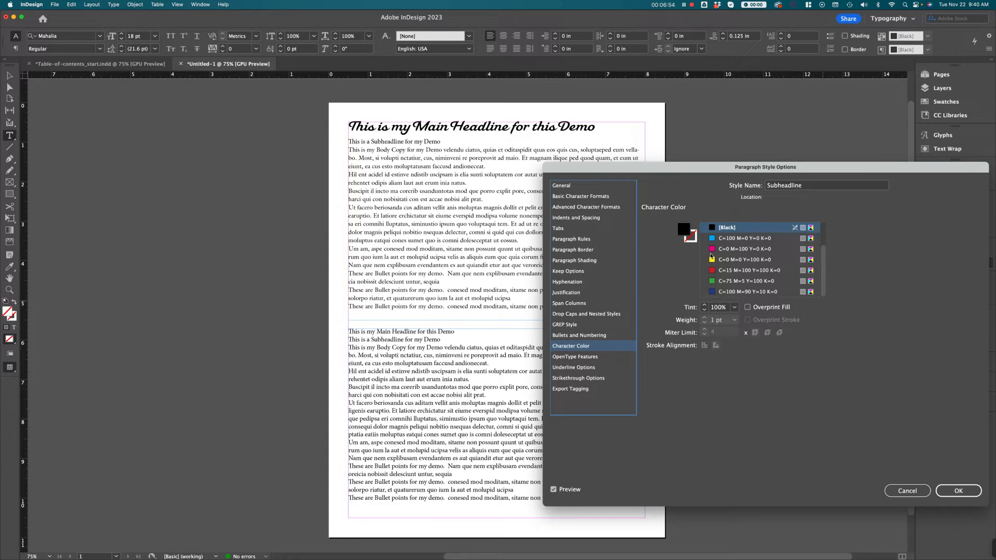
left_click(742, 238)
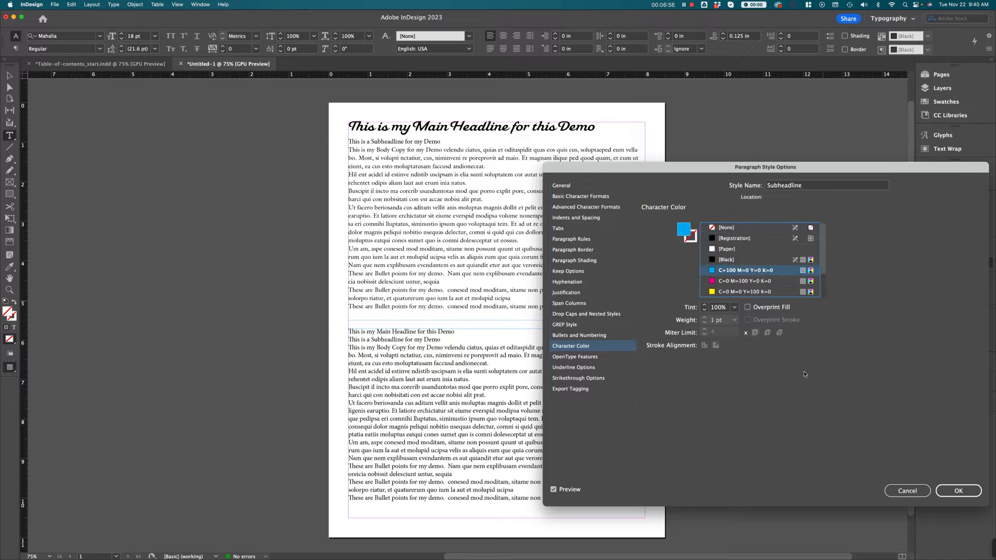
left_click(958, 492)
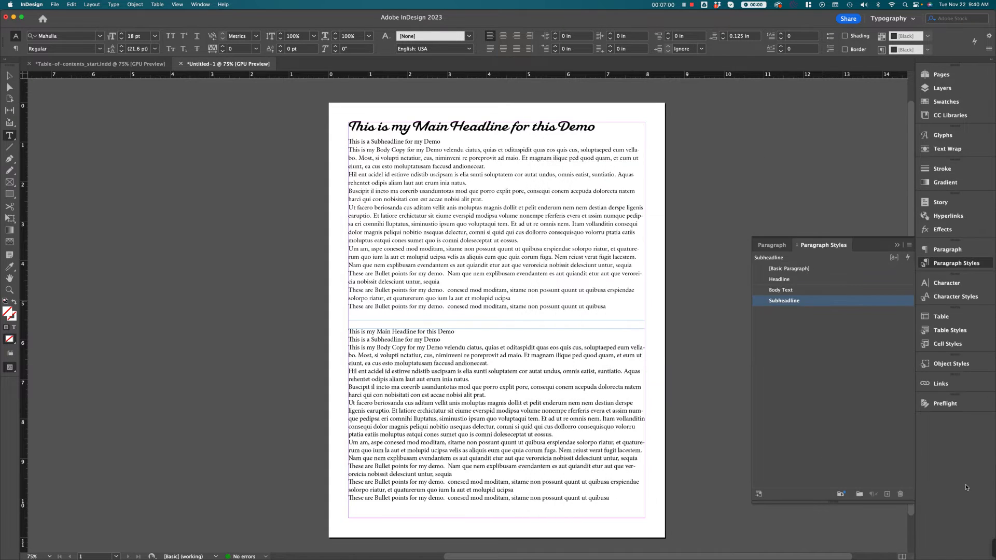
Apply the Subheadline paragraph style to the subheadline in the upper text frame.
left_click(386, 141)
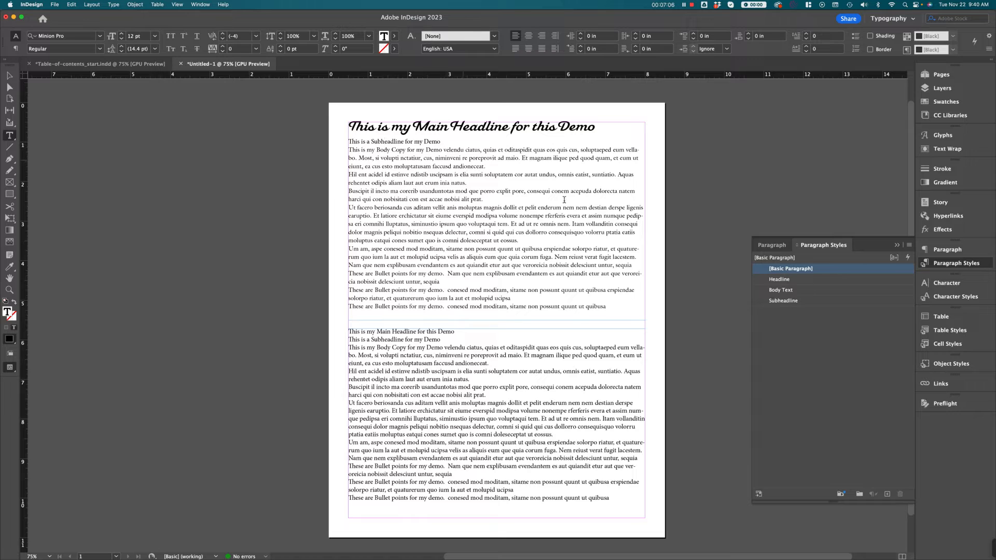
left_click(826, 301)
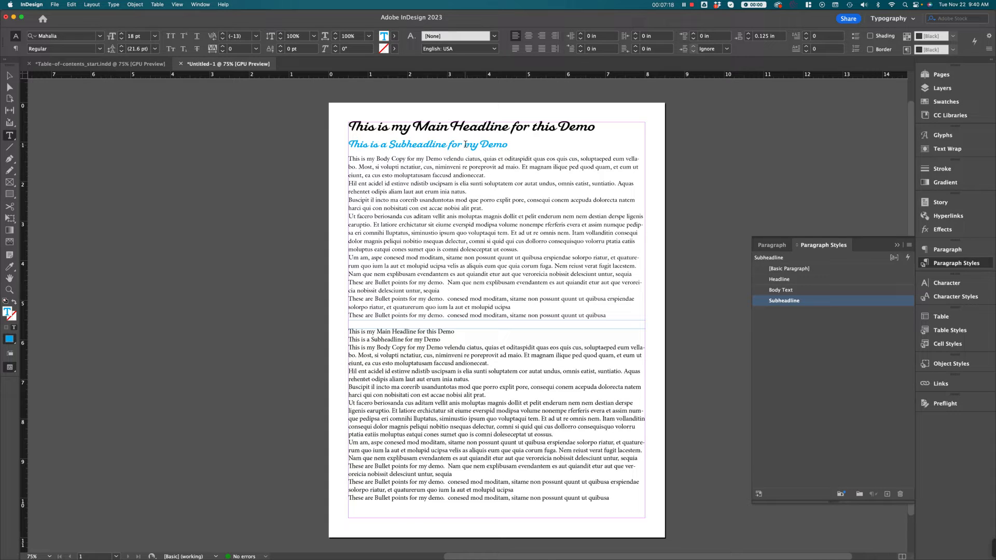
key("Escape")
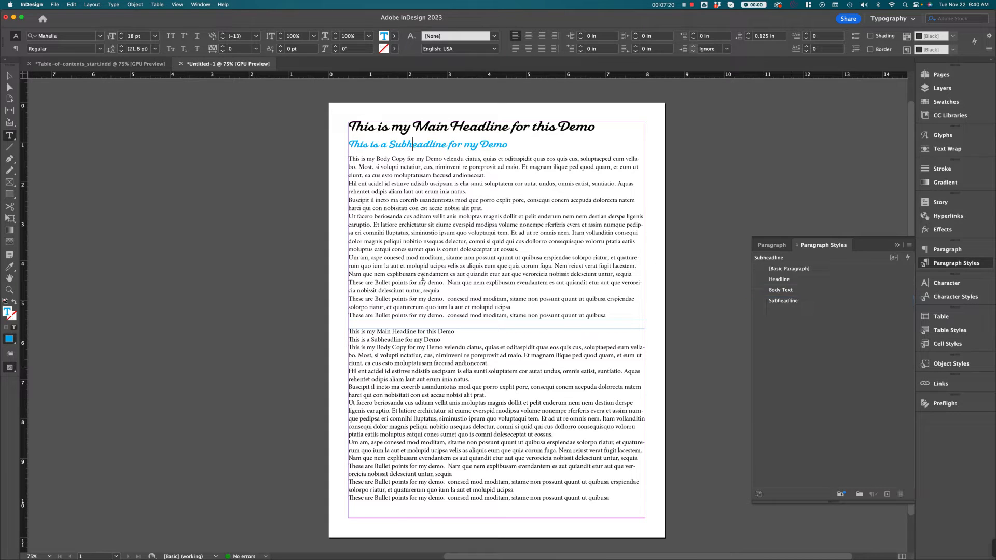
With nothing selected, edit the Headline paragraph style to use the Montserrat font in Bold, and save it.
left_click(8, 76)
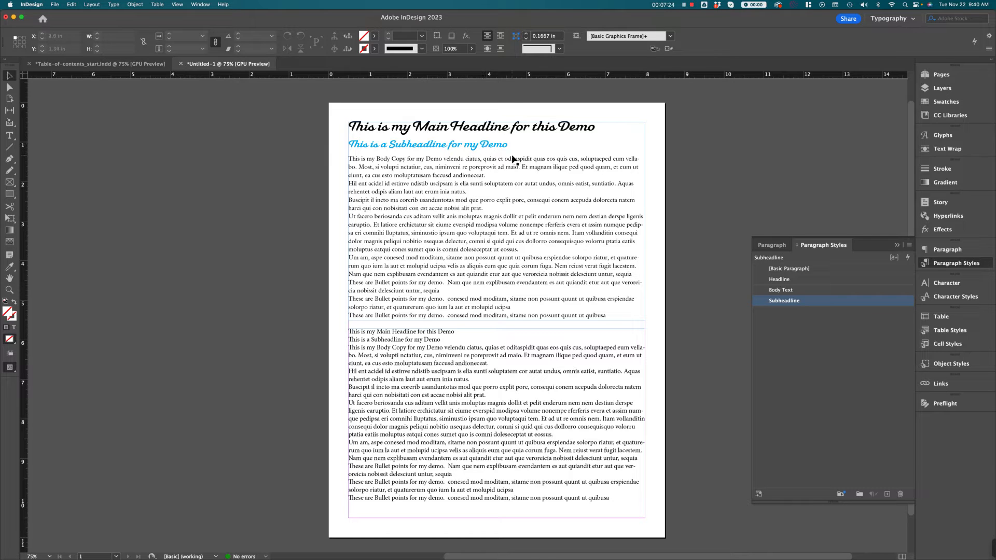
left_click(429, 147)
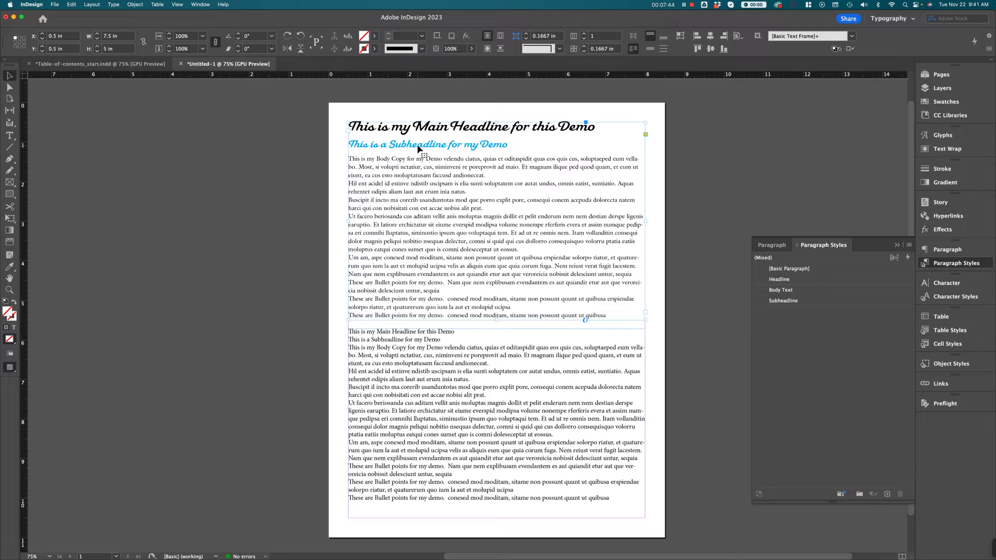
left_click(680, 253)
left_click(811, 283)
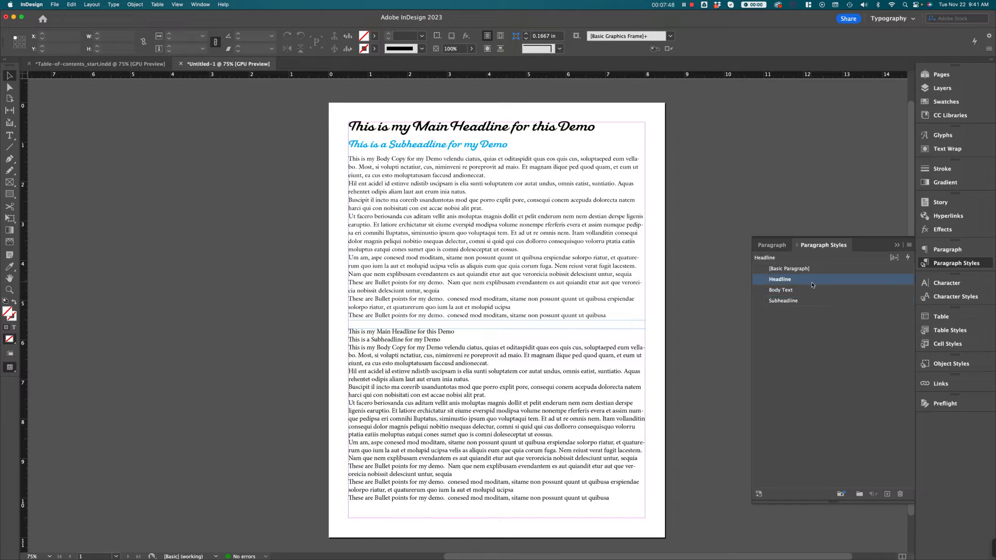
double_click(855, 283)
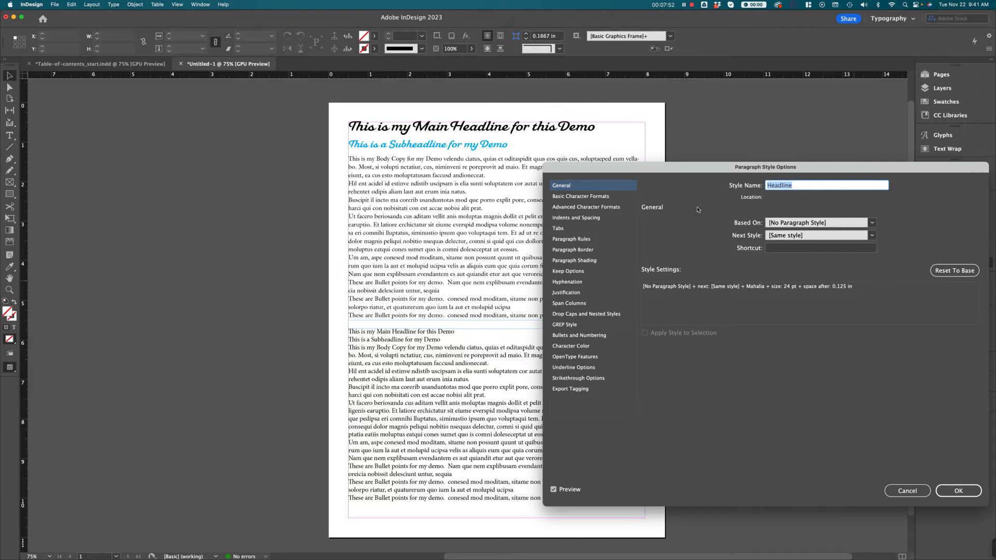
left_click(572, 196)
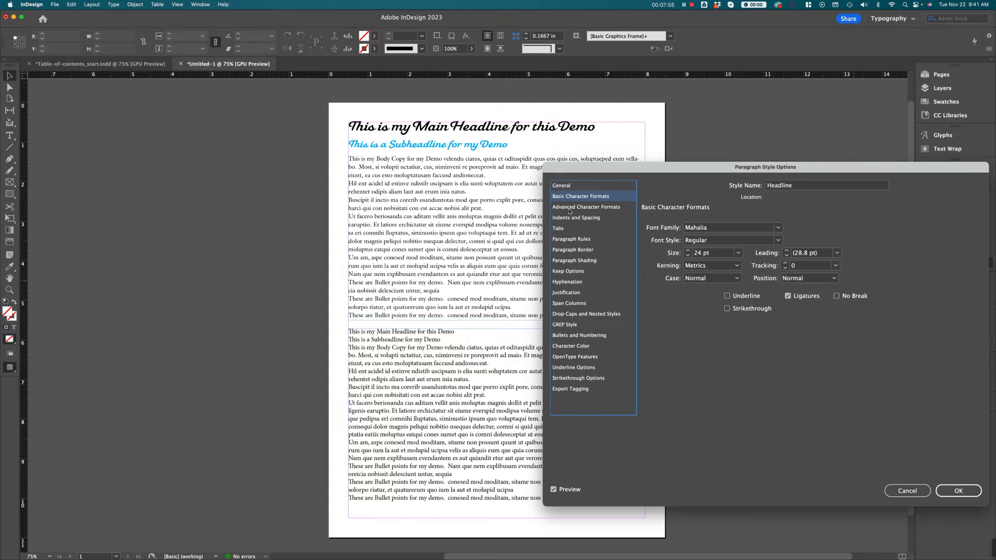
left_click(778, 229)
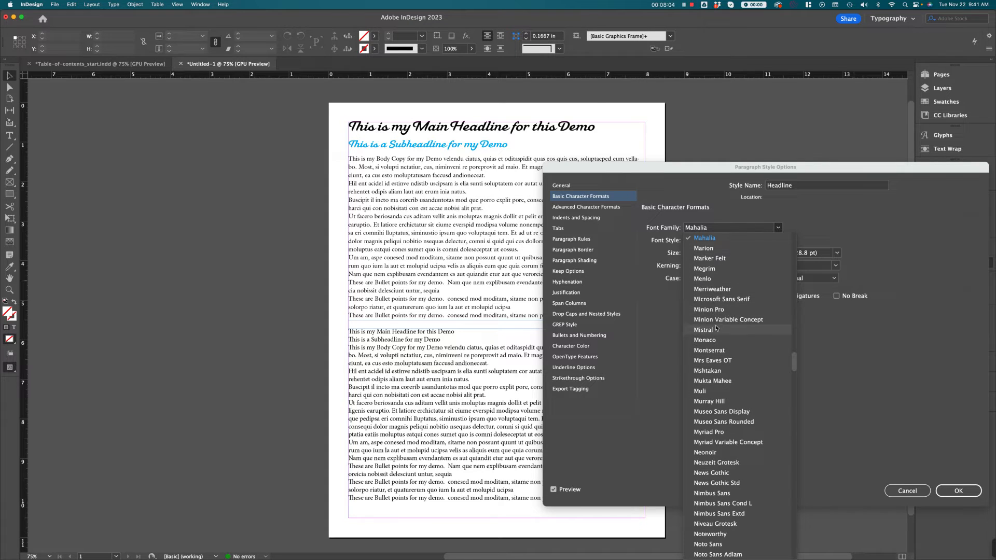
left_click(709, 350)
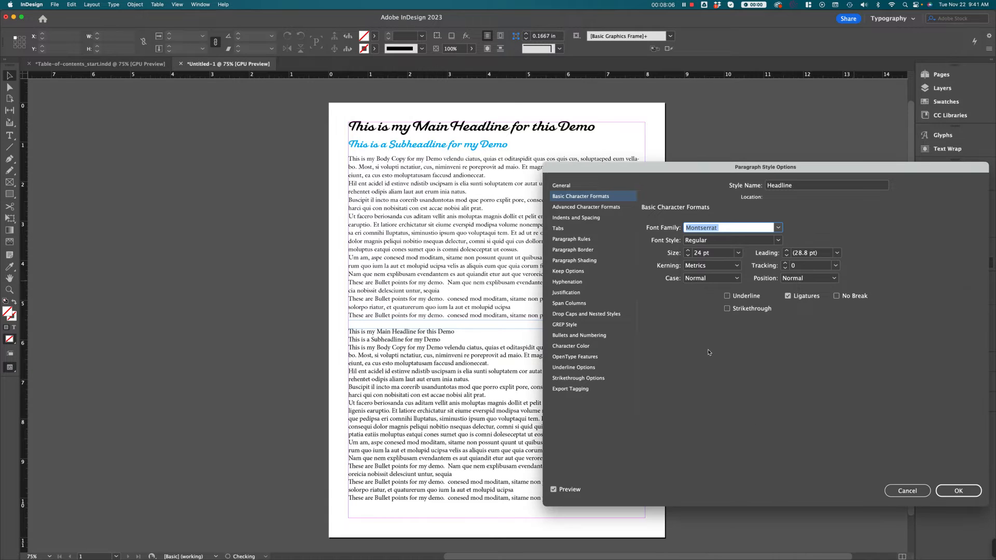
left_click(778, 240)
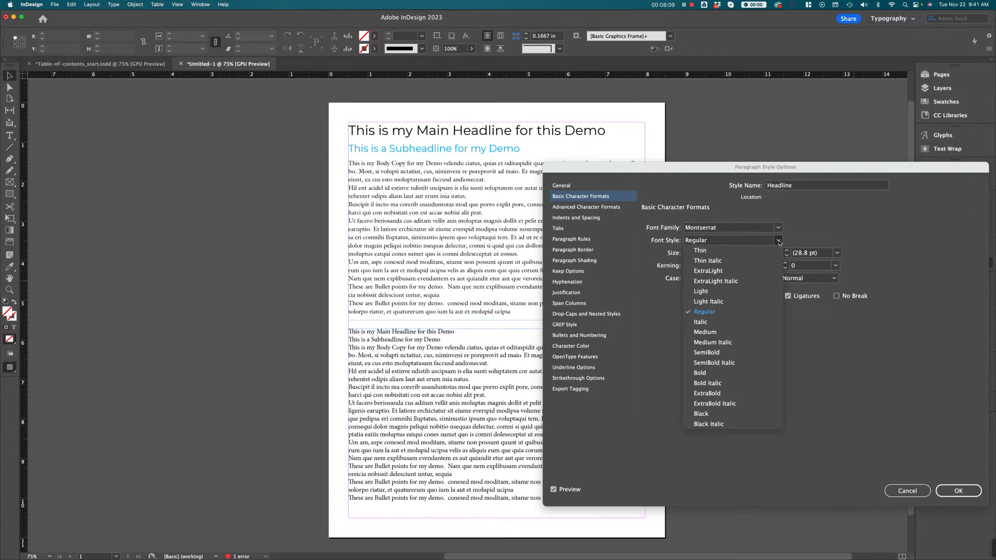
left_click(704, 373)
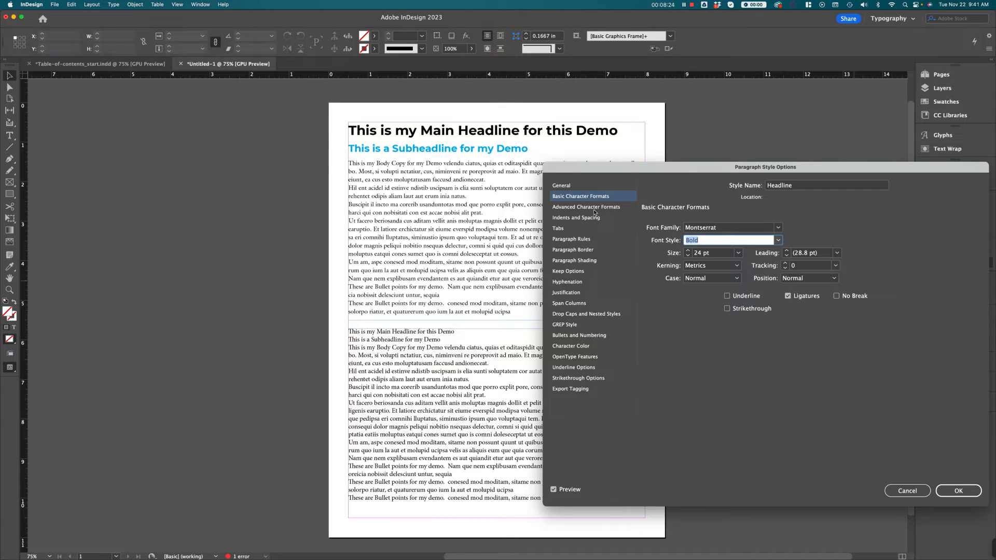
left_click(959, 491)
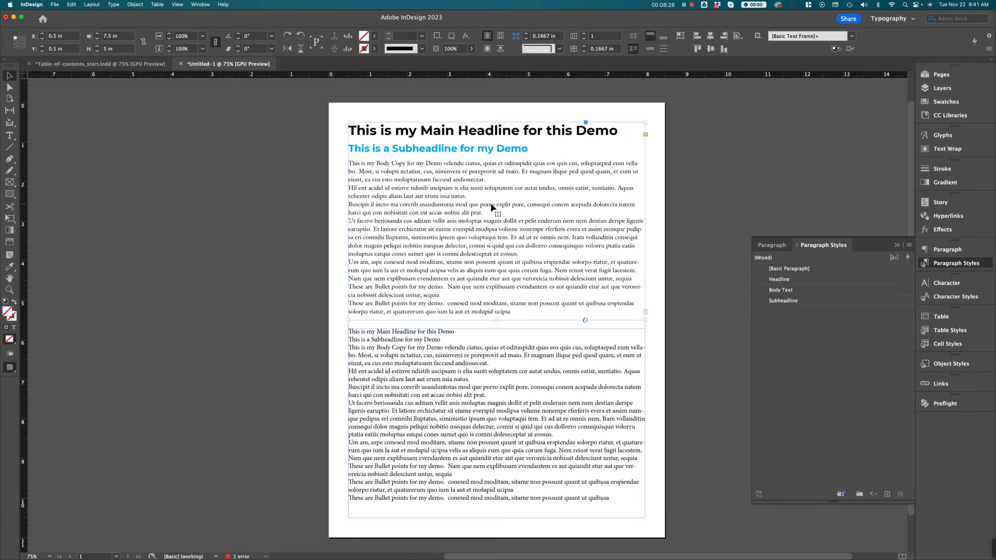
Move the lower text frame down the page to leave a gap beneath the upper text frame.
left_click(446, 370)
left_click_drag(408, 340, 409, 435)
double_click(444, 263)
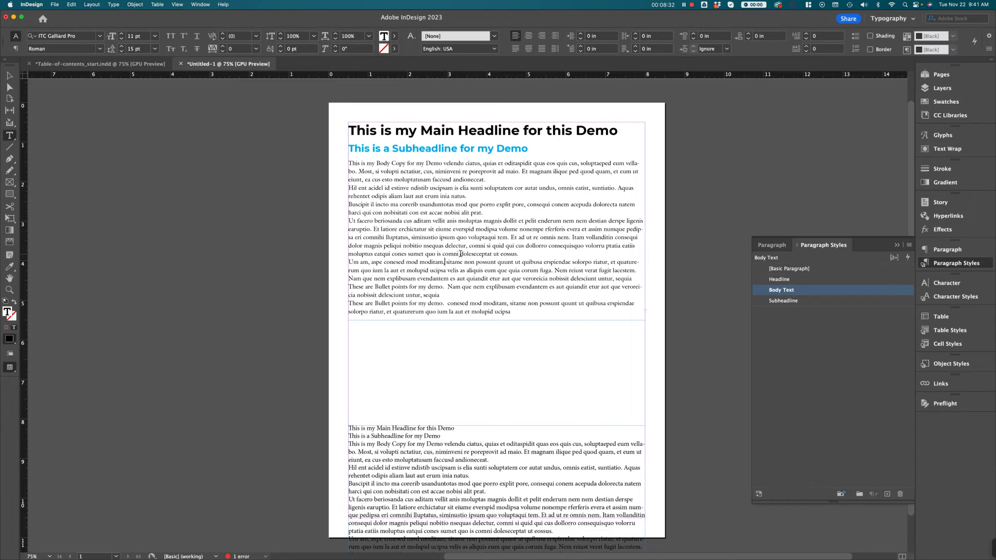
With nothing selected, edit the Body Text paragraph style and set its space after to 0.0625 in.
left_click(679, 243)
left_click(9, 75)
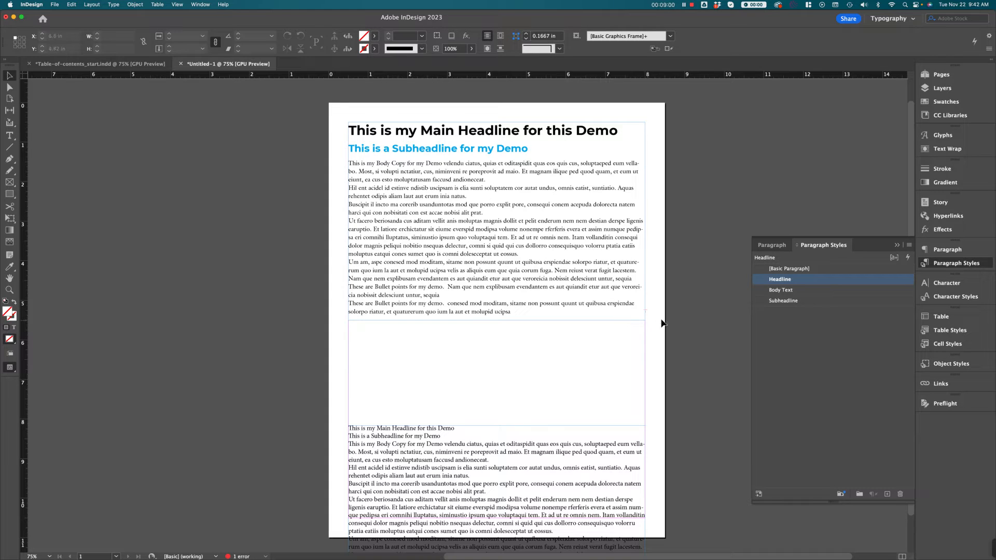
double_click(830, 290)
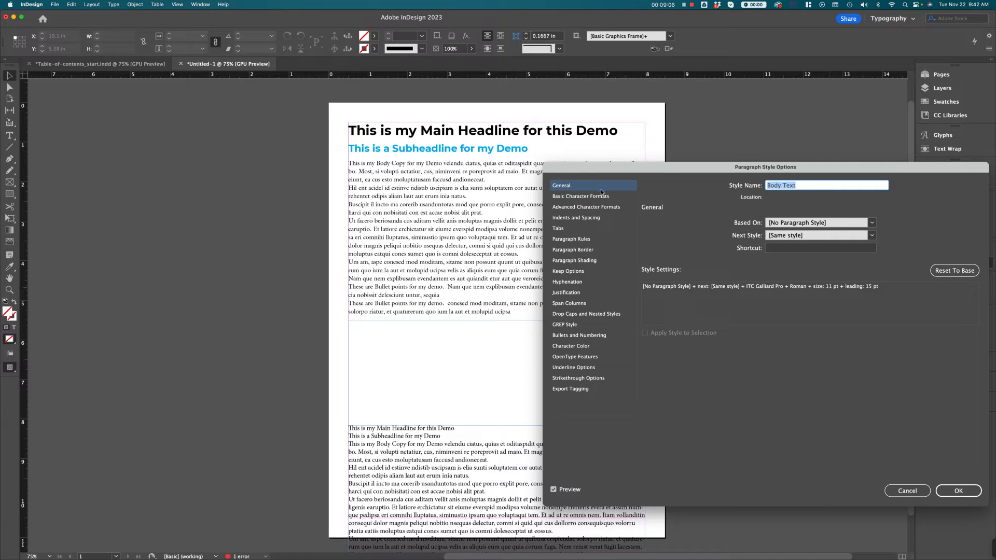
left_click(572, 218)
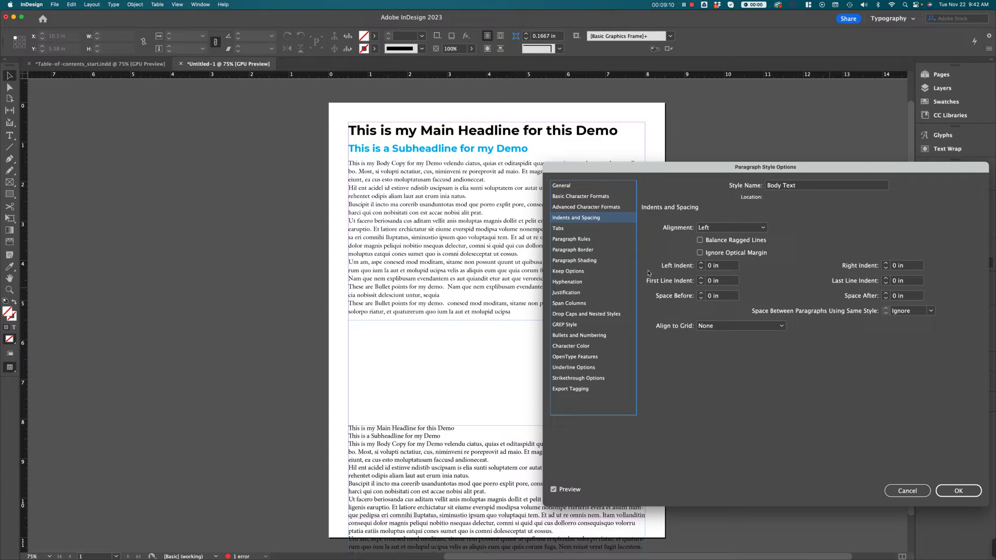
left_click(886, 294)
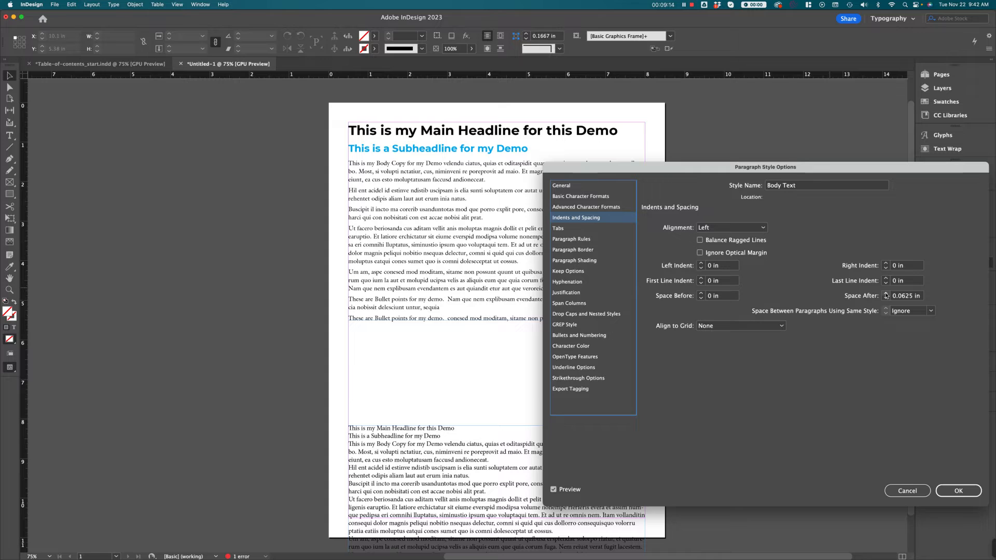
left_click(886, 294)
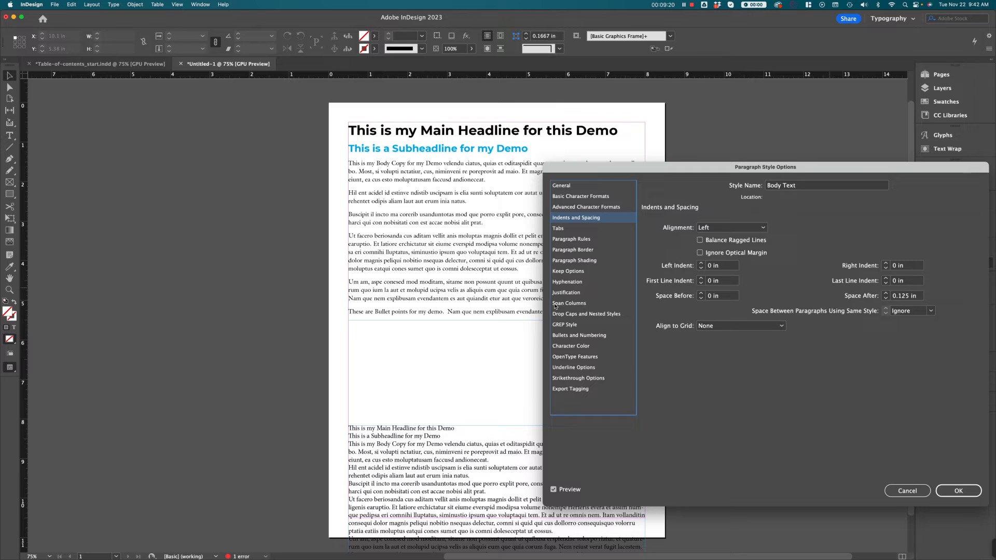
left_click(886, 294)
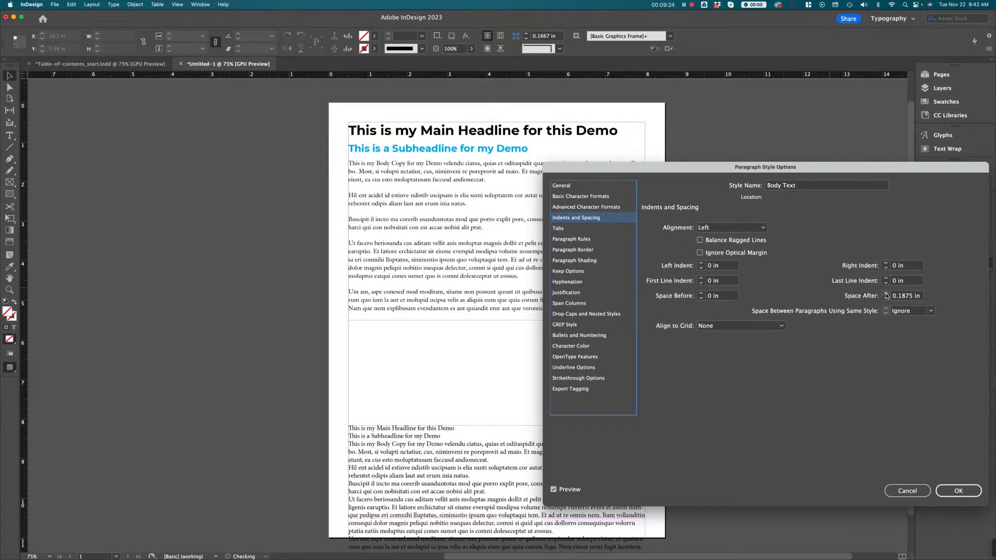
left_click(886, 299)
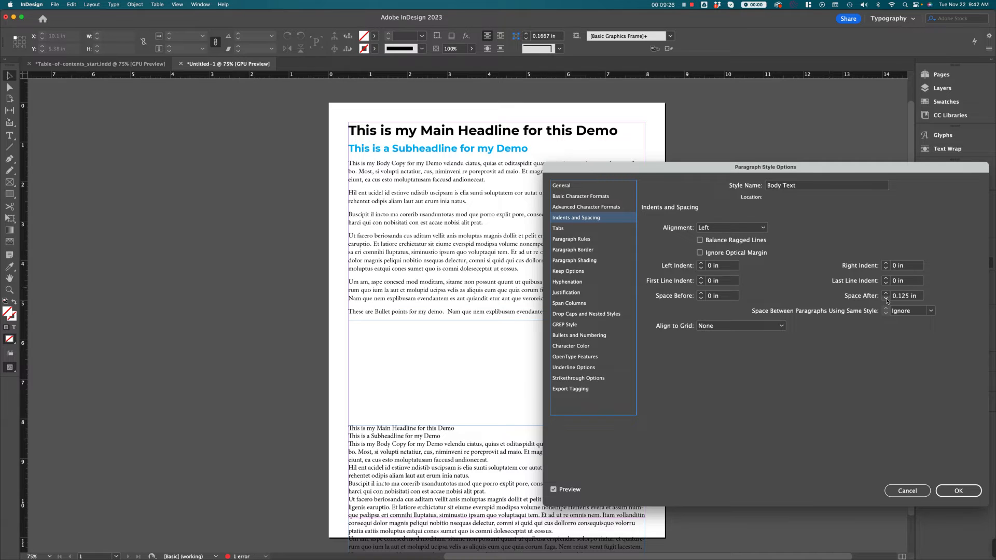
left_click(886, 299)
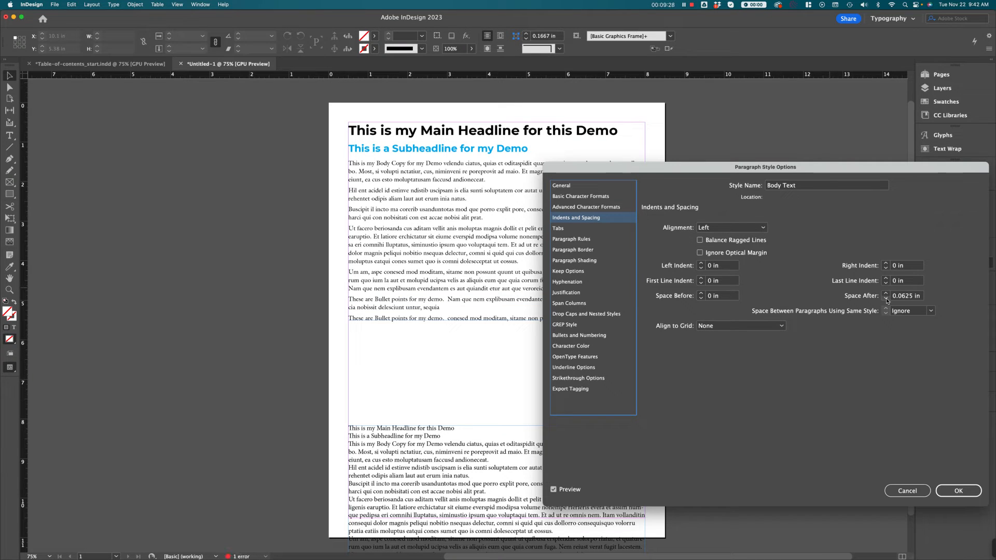
Set the Body Text style's leading to 13 pt, check its indents and spacing, and save the style.
left_click(575, 207)
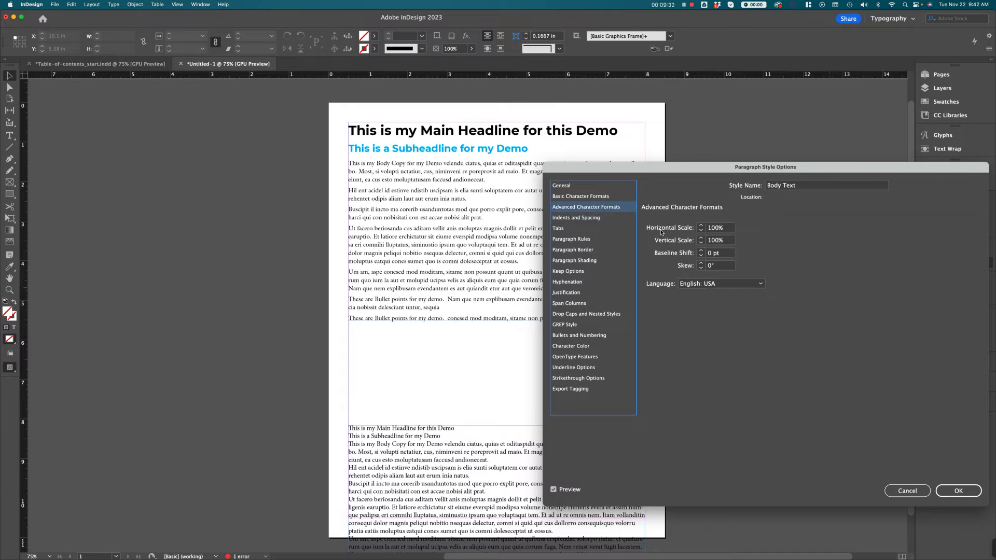
left_click(596, 197)
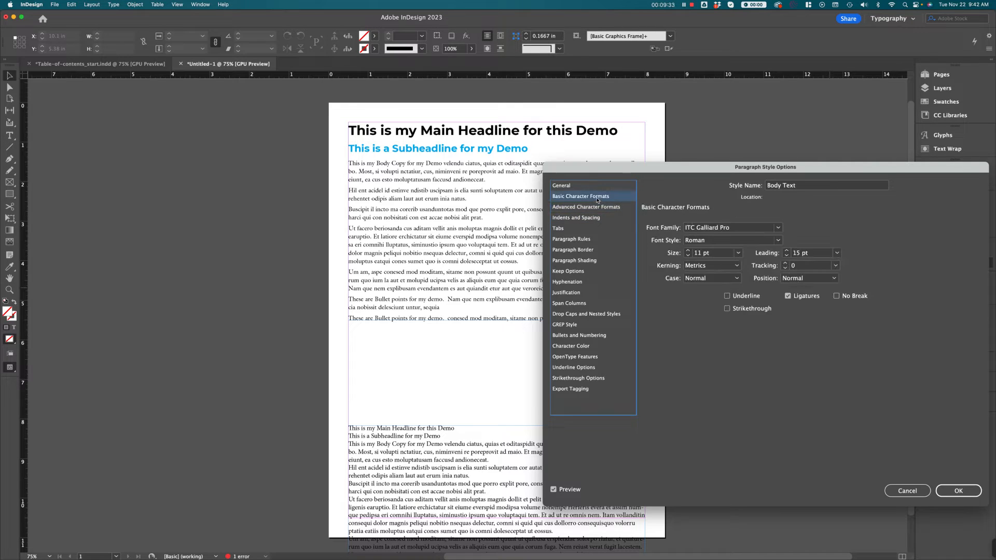
left_click(786, 256)
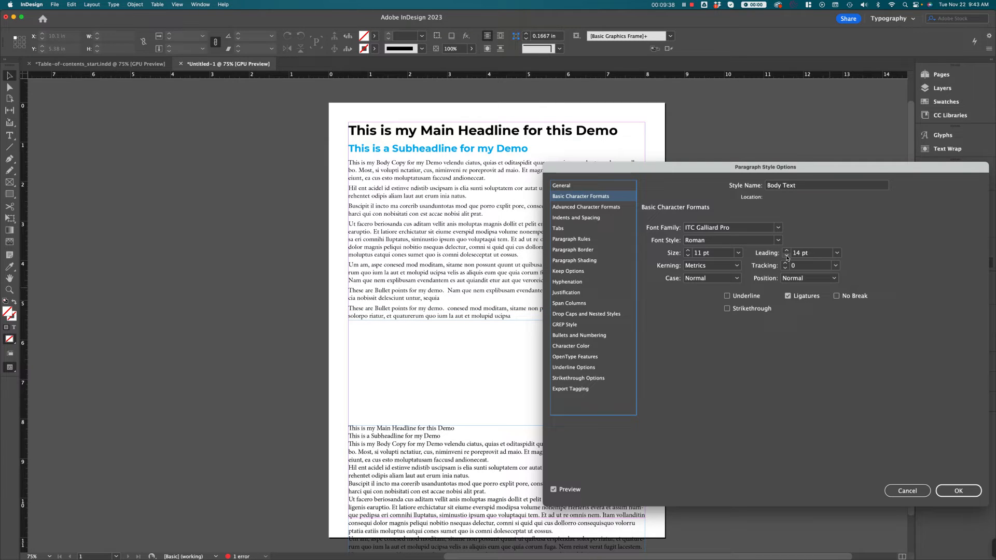
left_click(786, 256)
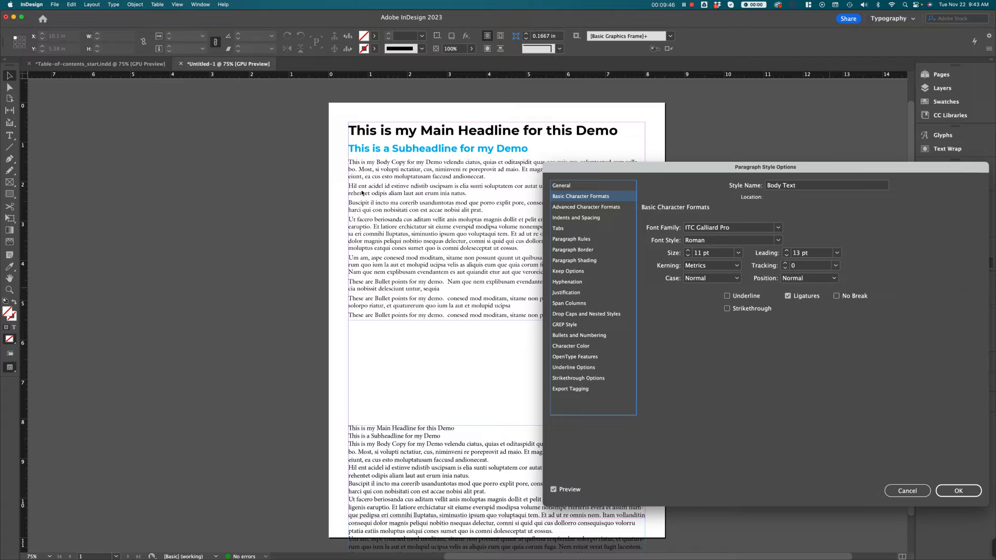
left_click(570, 220)
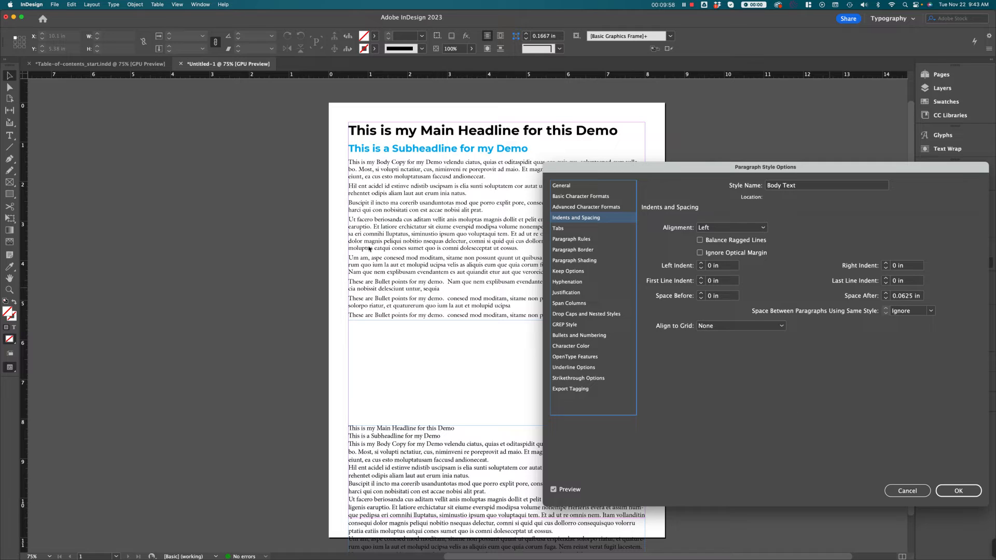
left_click(955, 489)
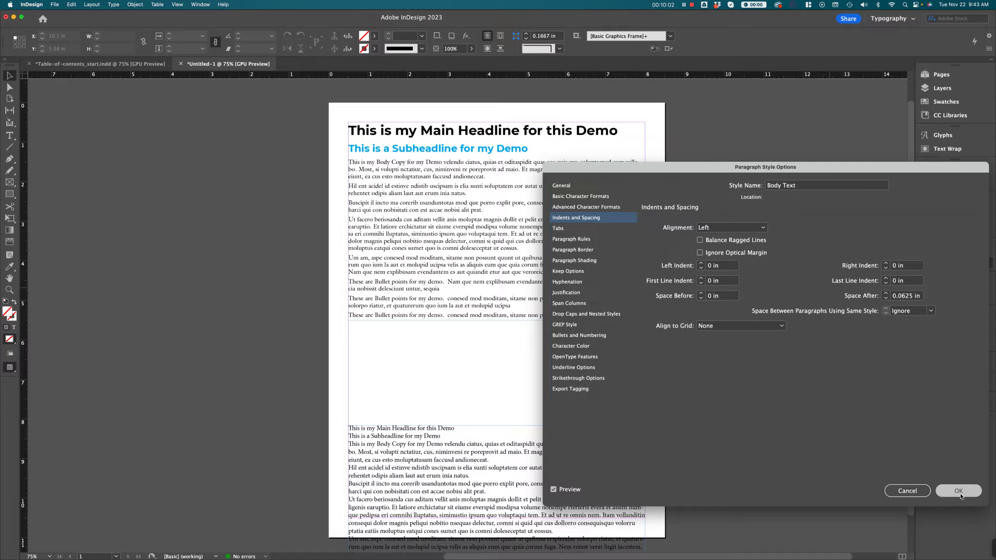
Extend the upper text frame downward to a height of 5.875 in and deselect it.
left_click(488, 315)
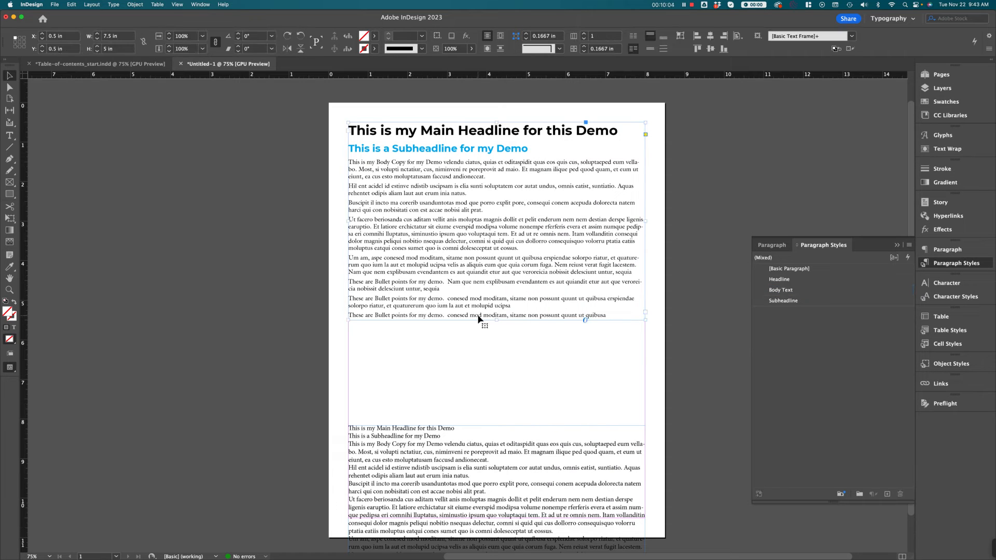
left_click_drag(497, 321, 509, 355)
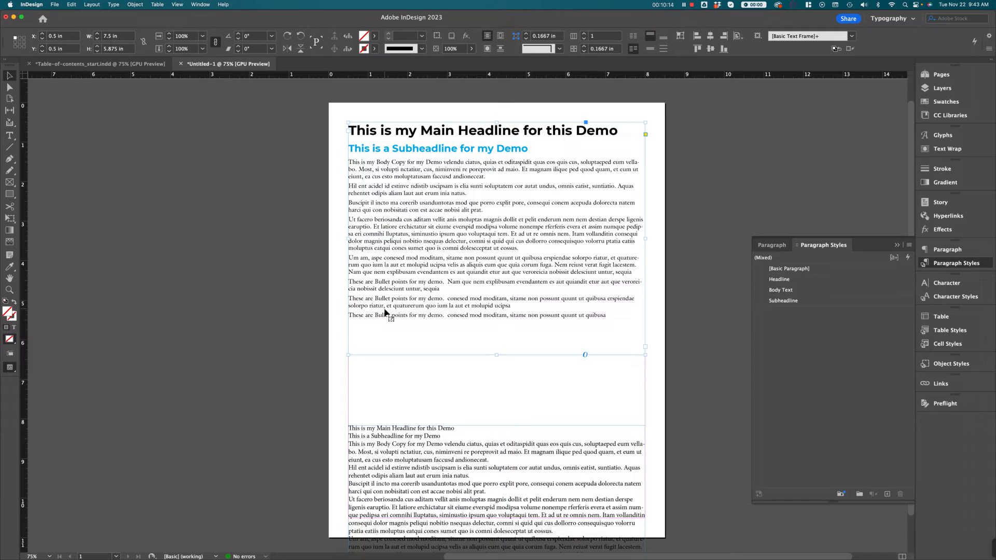
left_click(712, 306)
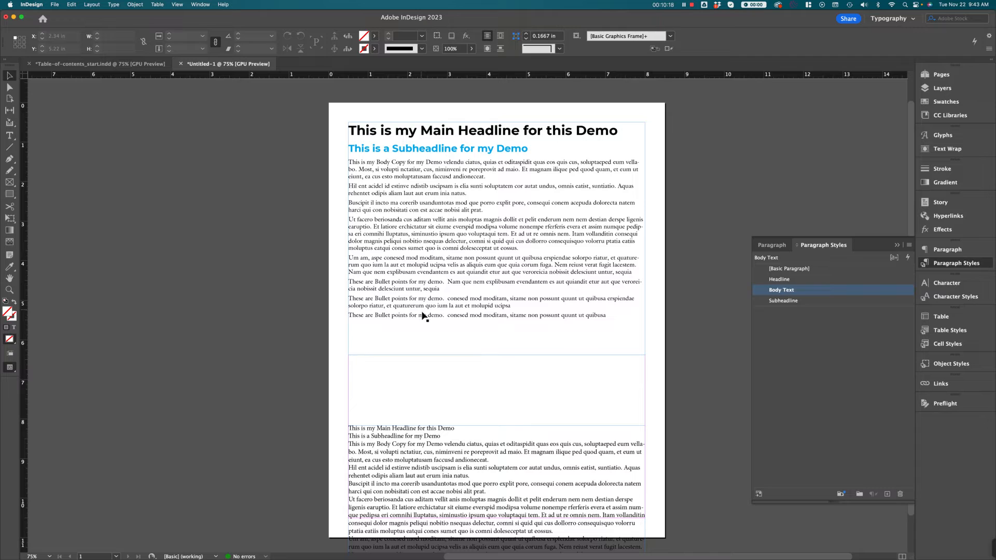
Start a new paragraph style named "Body Text Bullets" based on Body Text, keeping the bullet paragraphs visible beside the dialog.
left_click(821, 343)
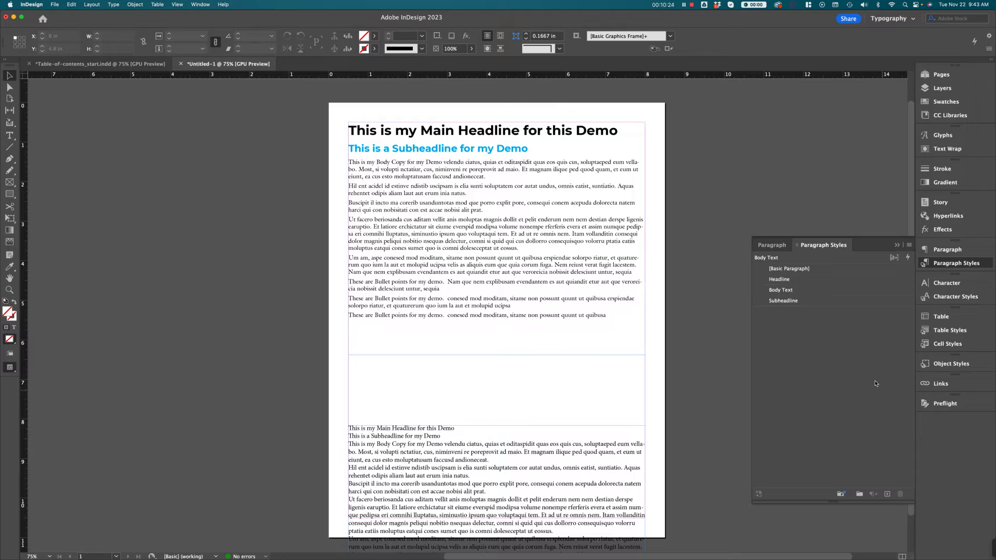
left_click(910, 245)
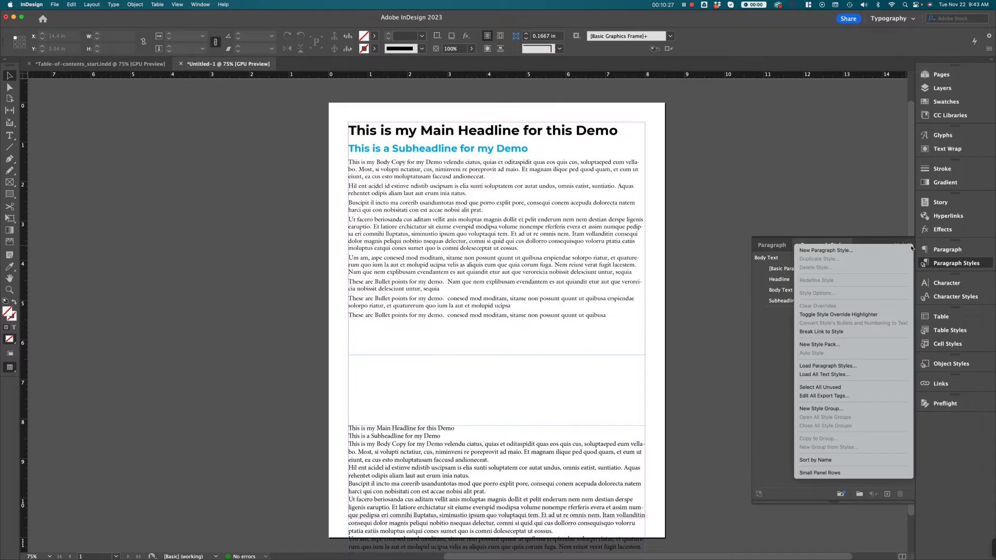
left_click(822, 255)
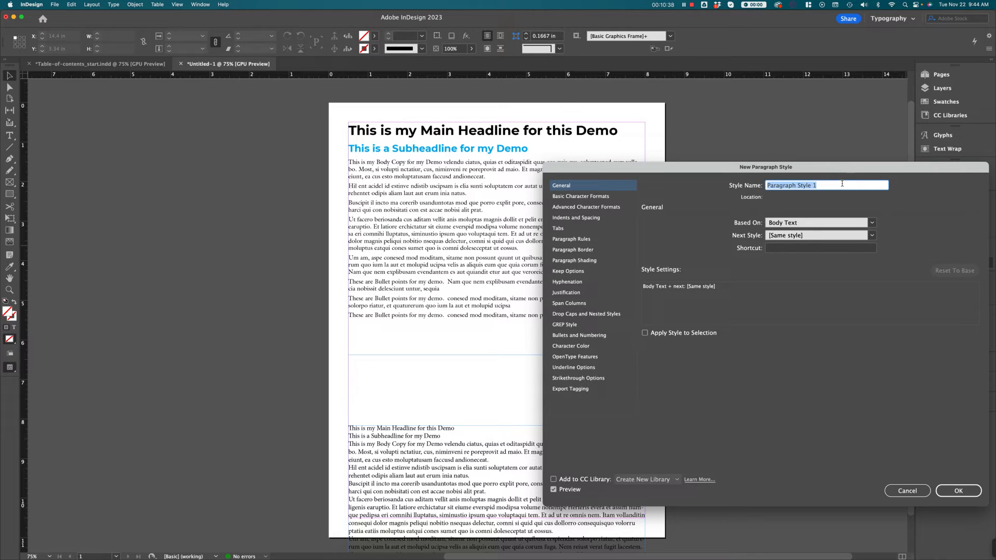
type("Body Text Buller")
type("s")
left_click_drag(827, 167, 650, 276)
left_click_drag(787, 271, 675, 295)
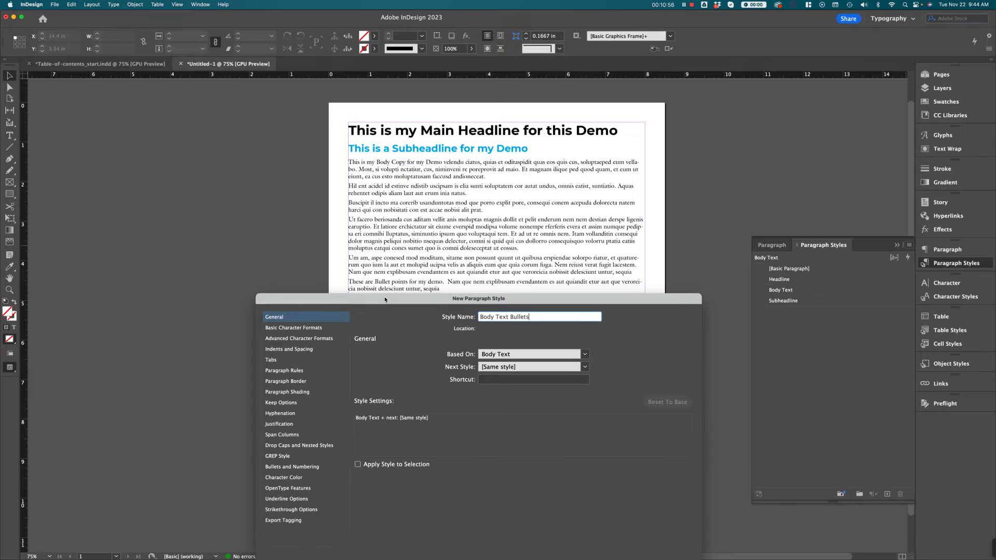
left_click_drag(383, 299, 655, 152)
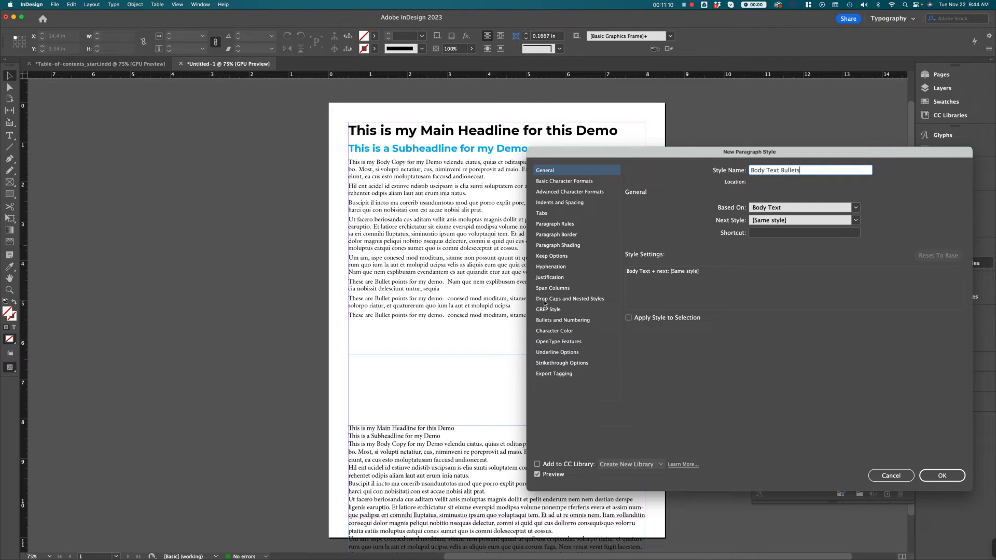
Set the Body Text Bullets style's list type to Bullets and save the new style.
left_click(556, 321)
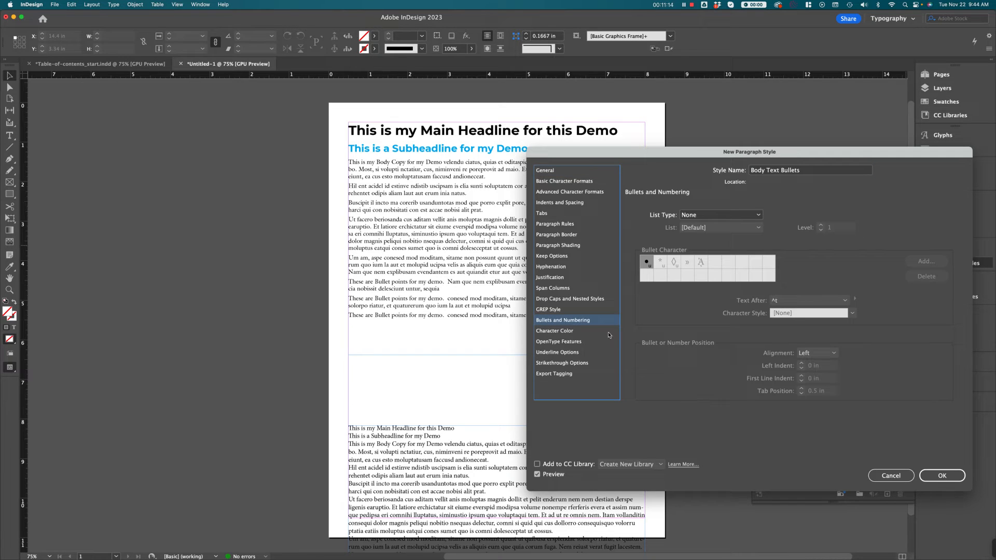
left_click(720, 215)
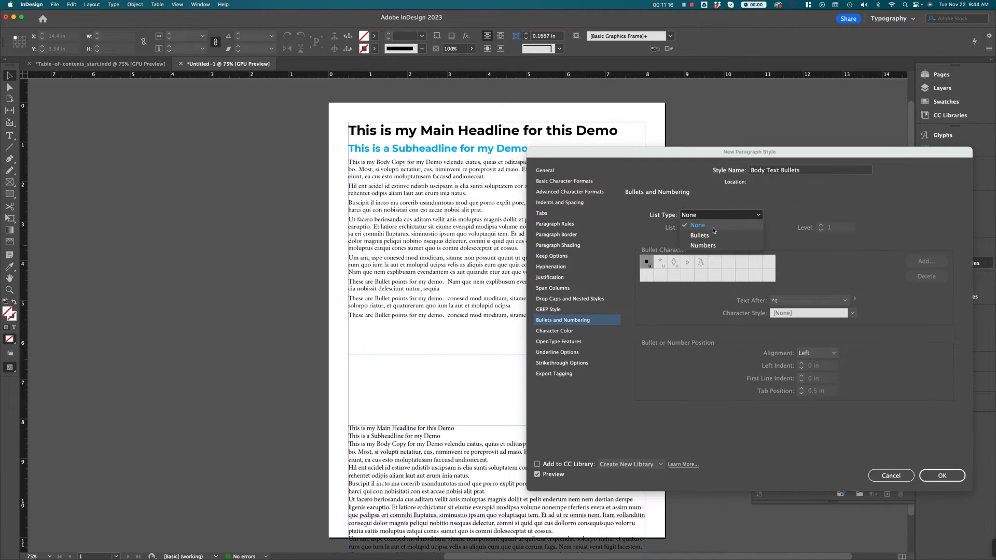
left_click(715, 237)
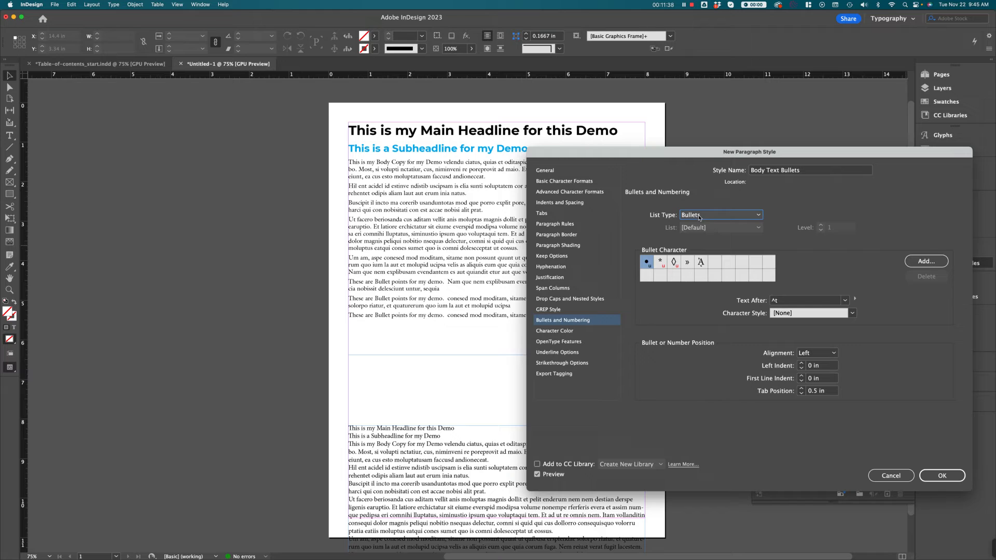
left_click(945, 476)
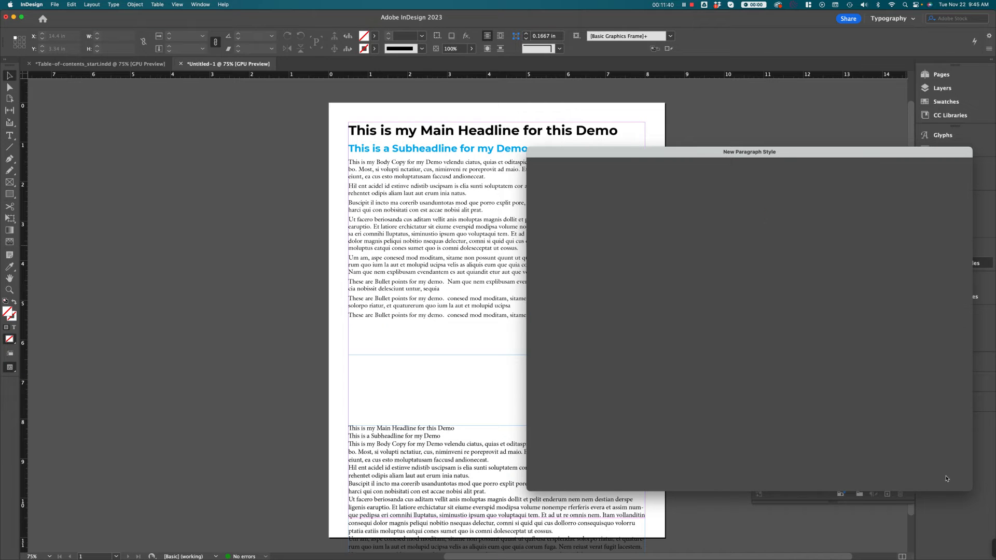
Apply the Body Text Bullets style to the three bullet-point paragraphs in the upper text frame, then deselect the text.
double_click(613, 317)
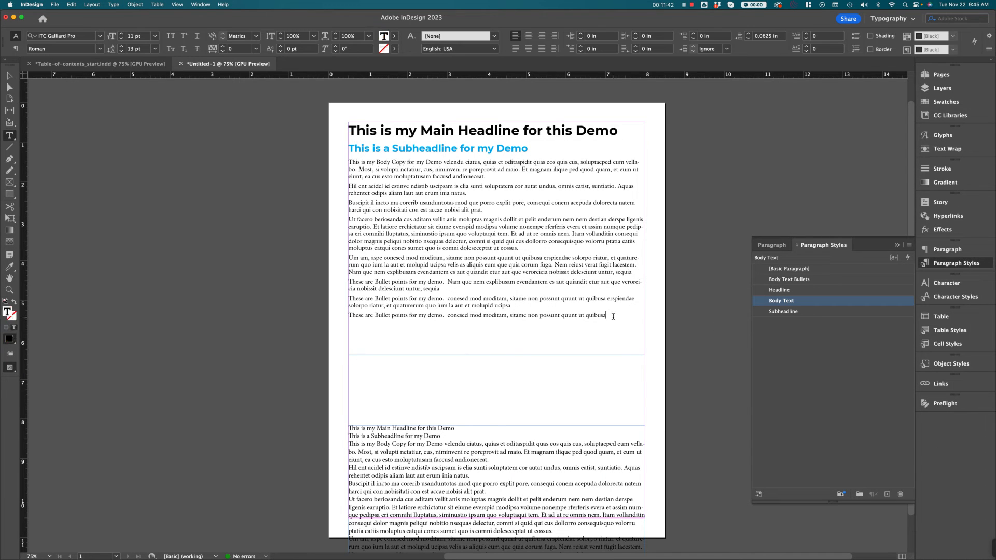
left_click_drag(613, 317, 340, 282)
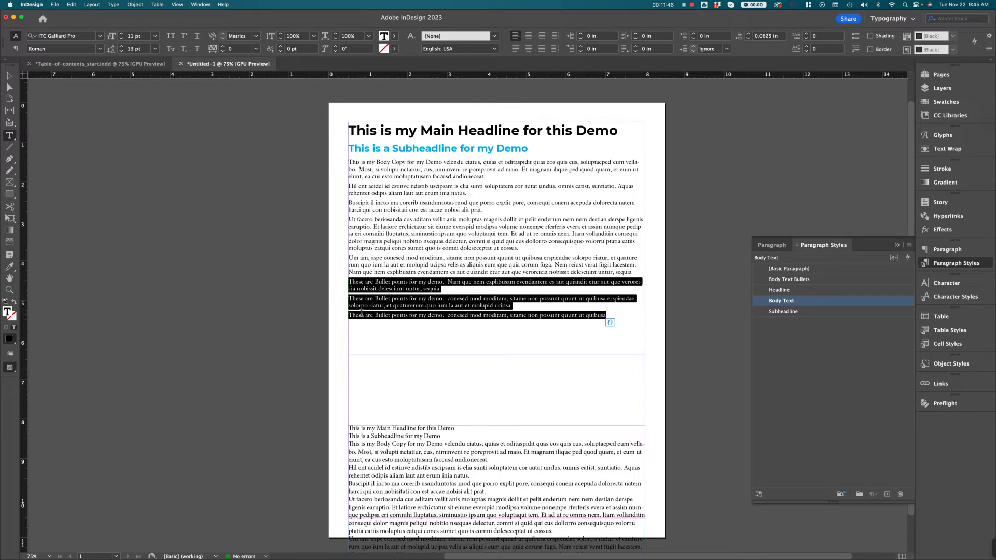
left_click(819, 282)
left_click(552, 348)
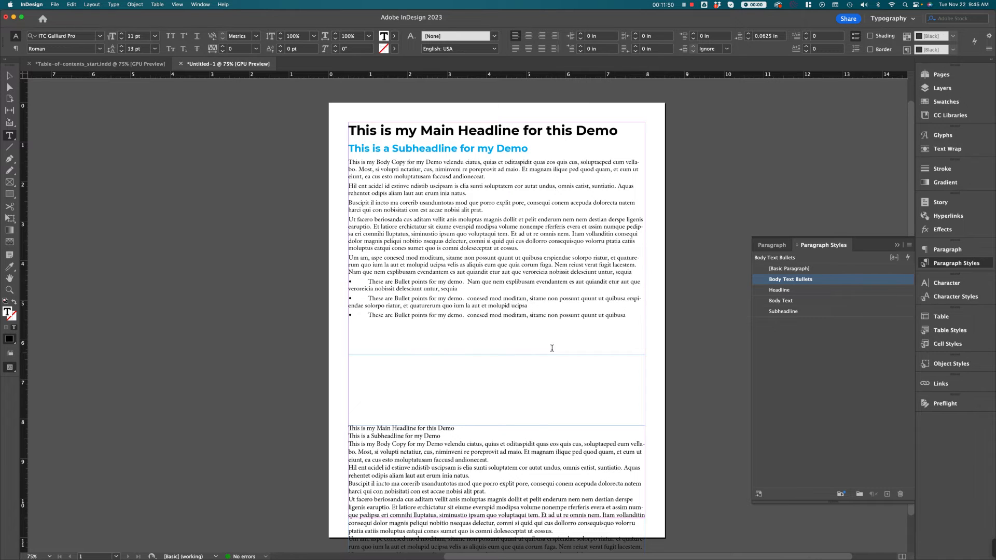
left_click(8, 78)
left_click(684, 346)
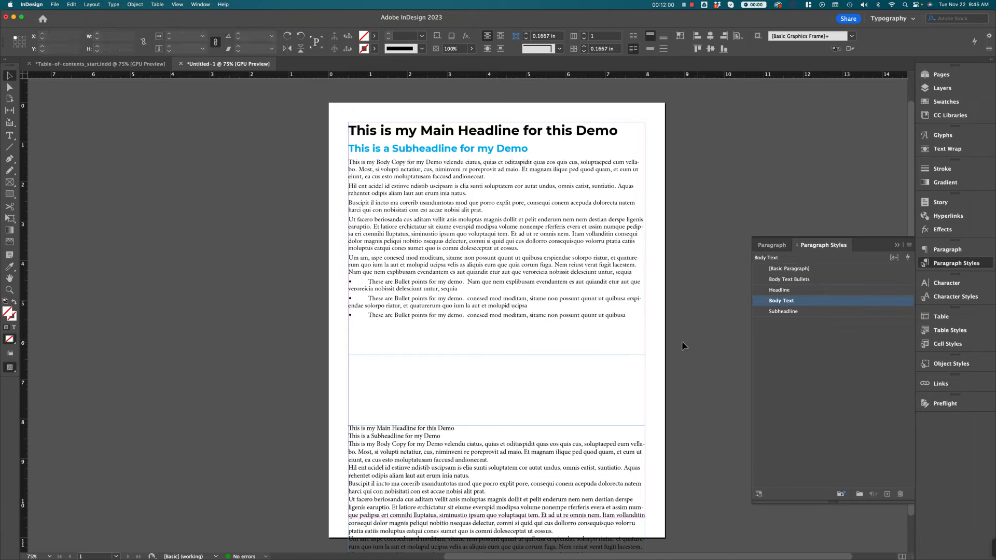
With nothing selected, edit the Body Text Bullets style and set its bullet left indent to 0.25 in.
scroll(642, 368, "right", 5)
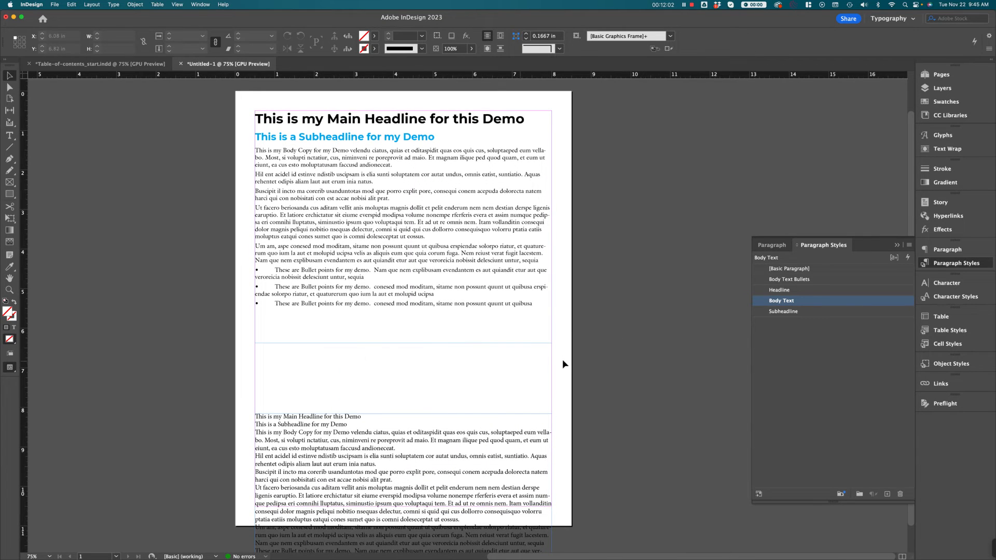
left_click(854, 354)
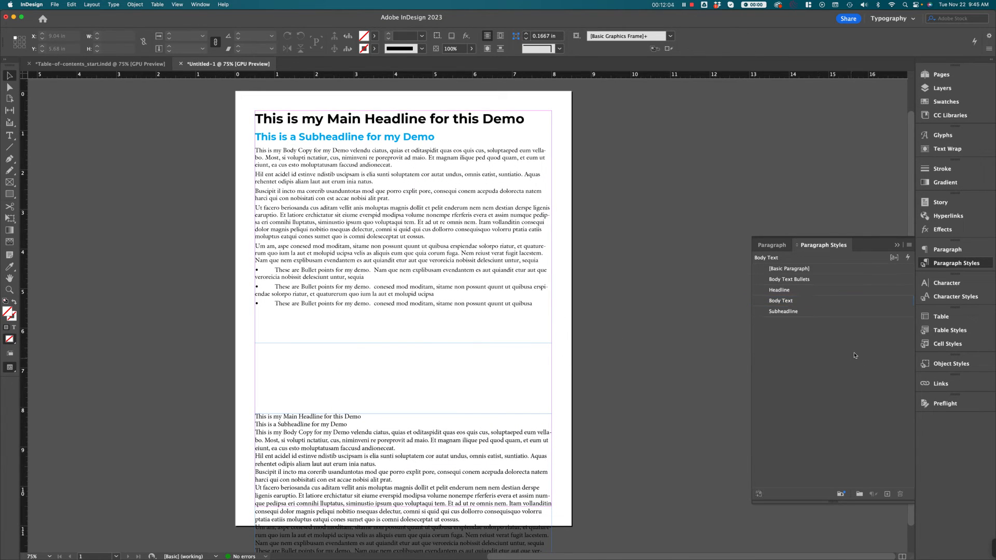
double_click(879, 280)
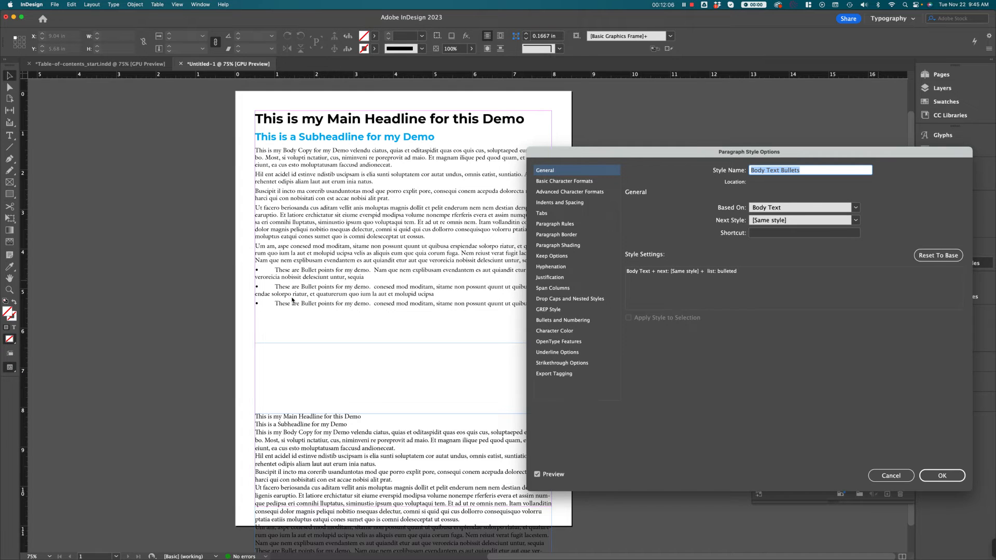
left_click(557, 321)
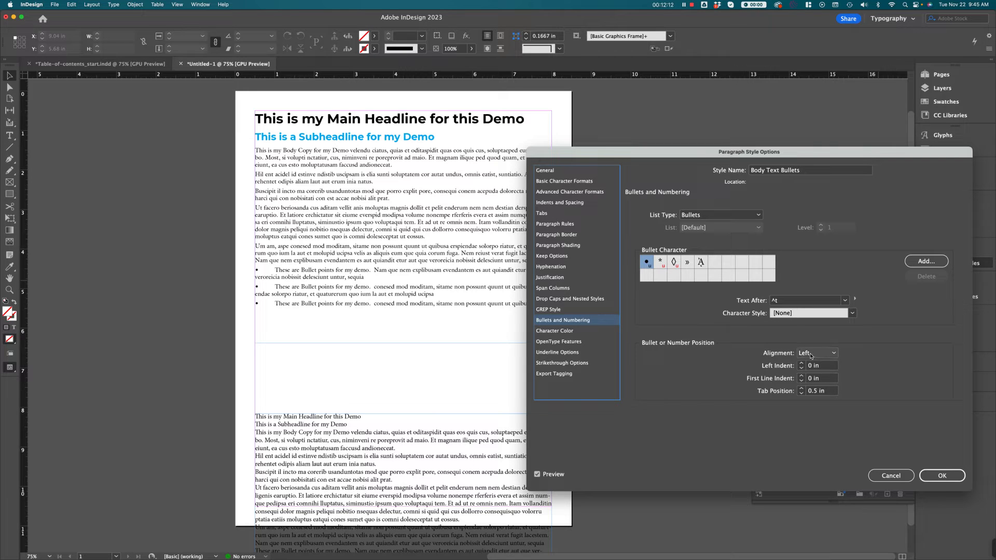
left_click(801, 364)
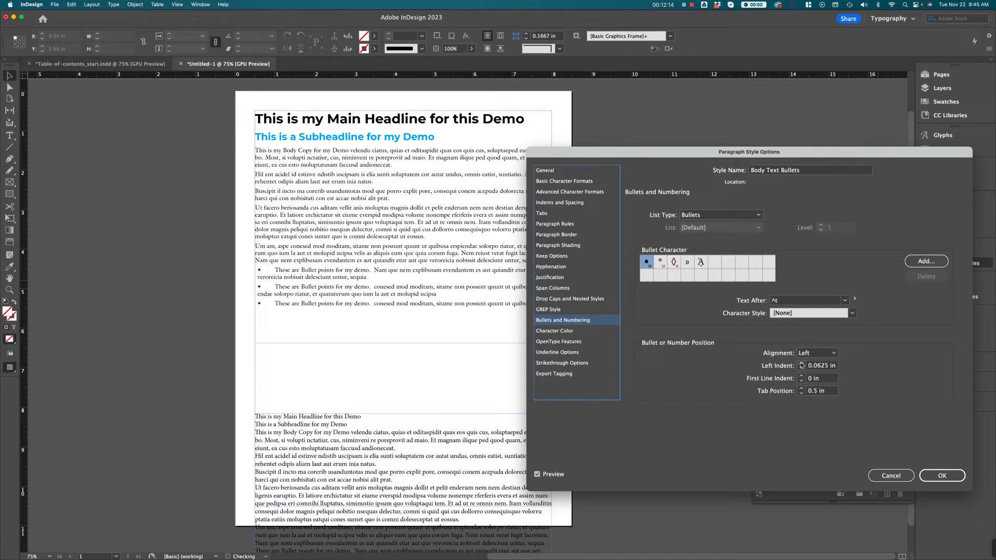
left_click(801, 364)
left_click(801, 364)
left_click(801, 364)
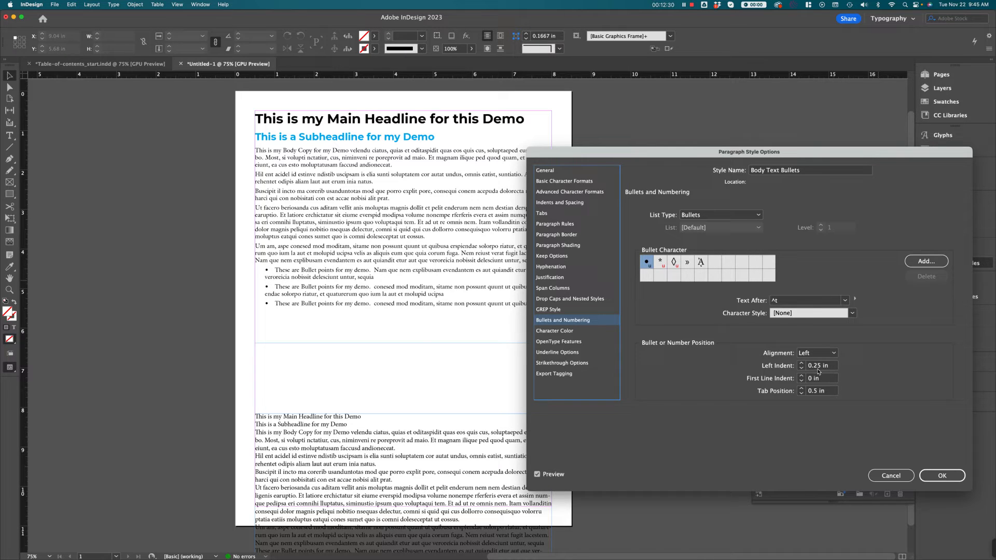
Adjust the bullet position to a 0.3125 in left indent, 0.4375 in tab position and -0.125 in first line indent.
left_click(801, 381)
left_click(802, 376)
left_click(802, 363)
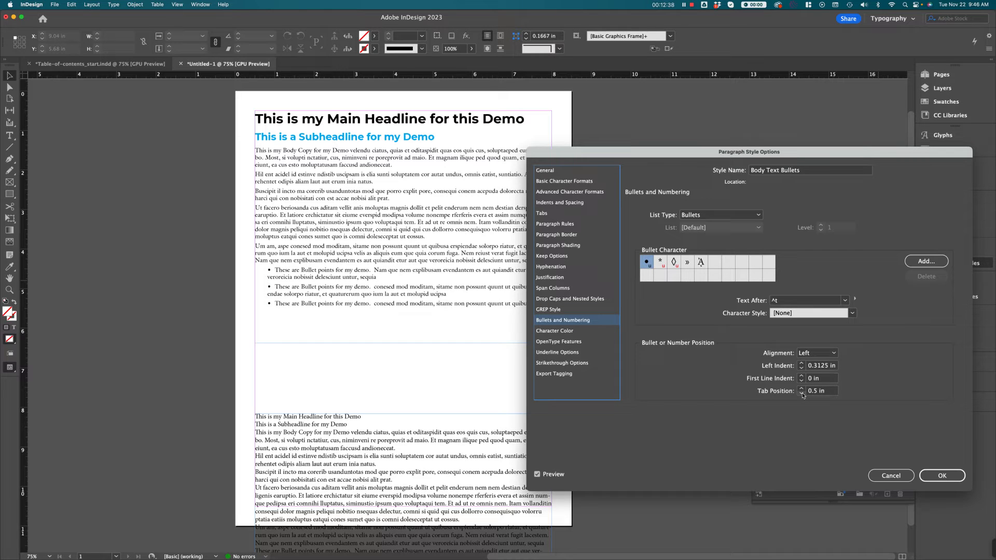
left_click(802, 394)
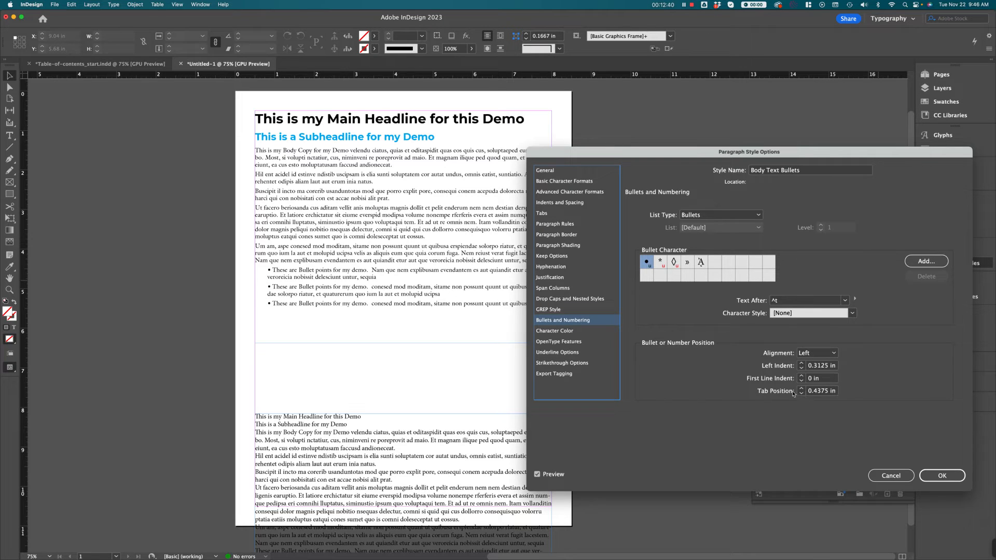
left_click(802, 382)
left_click(802, 382)
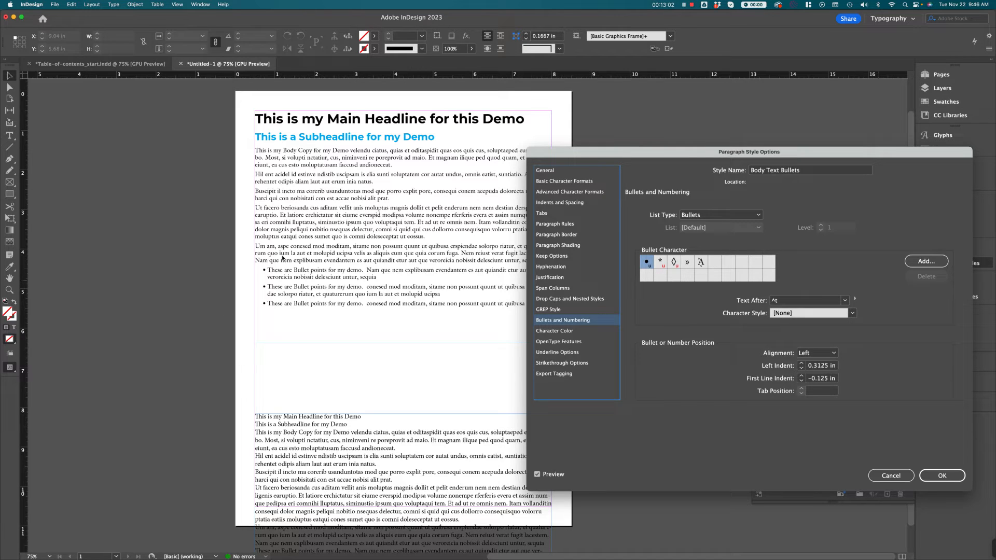
Increase the bullets' left indent to 0.375 in and test the first line indent, ending at -0.125 in.
left_click(802, 364)
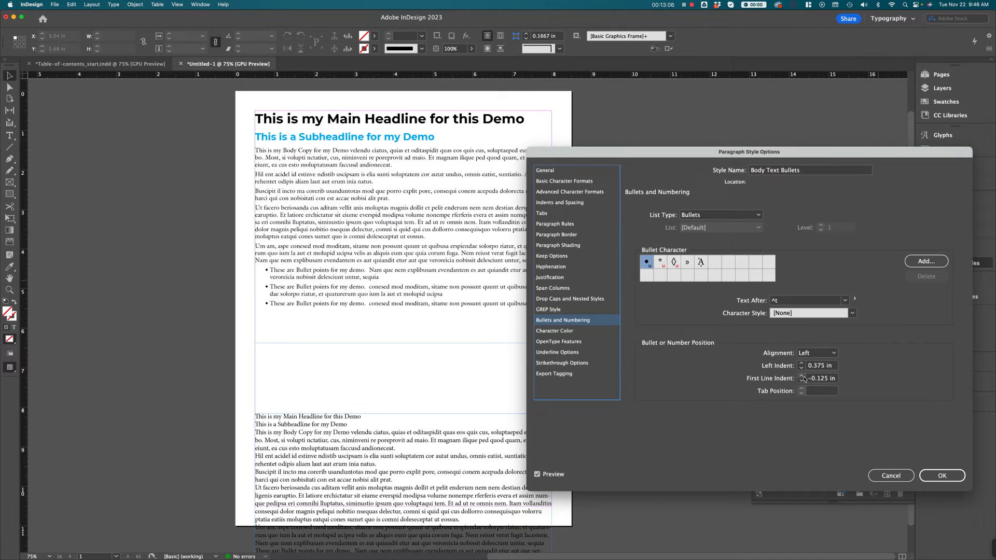
left_click(801, 376)
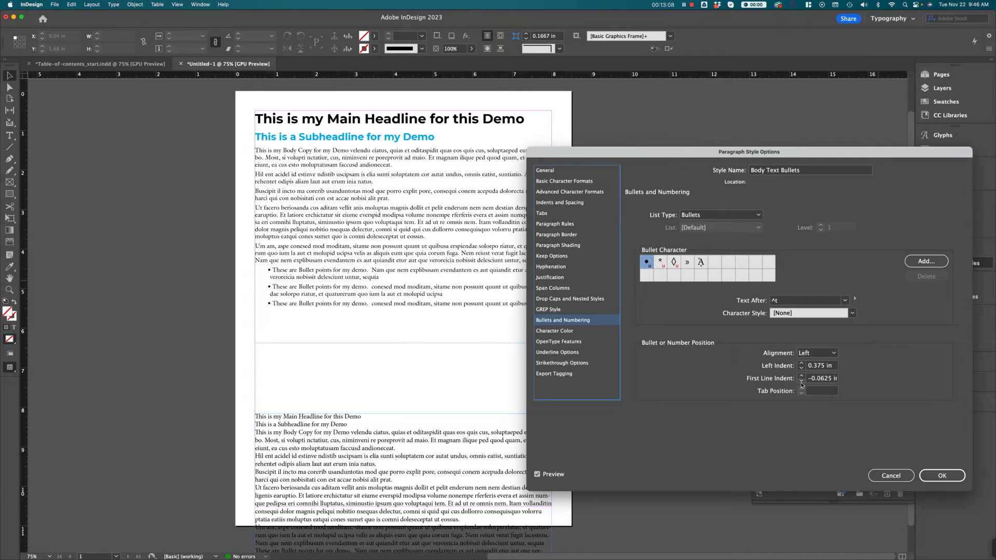
left_click(802, 383)
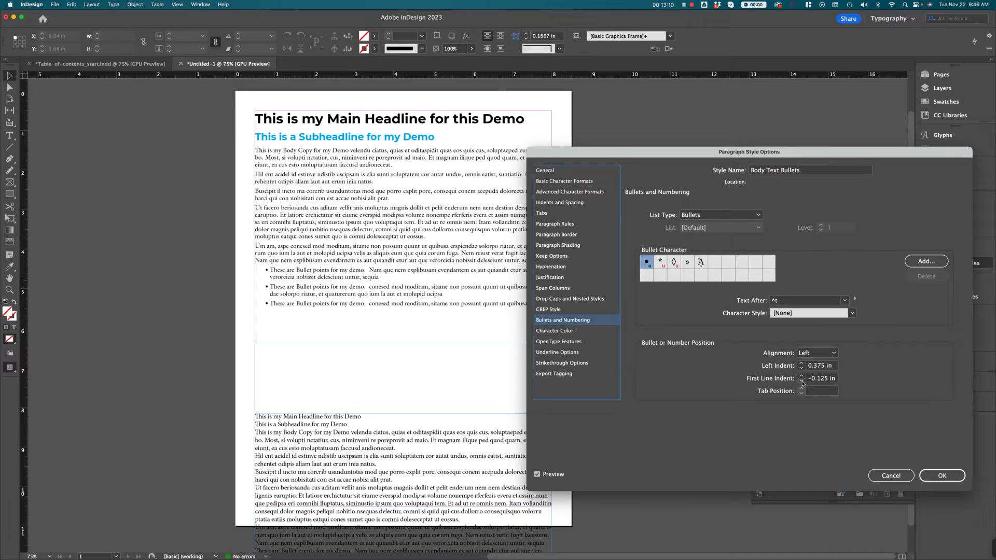
left_click(802, 382)
left_click(802, 377)
Set the Body Text Bullets style's space before to 0.0625 in and save the style.
left_click(560, 203)
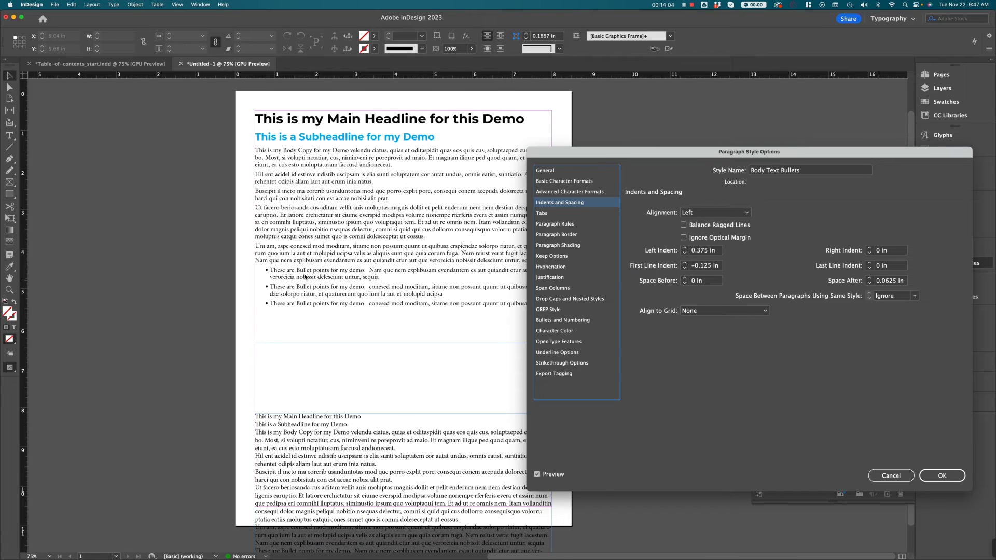
left_click(685, 278)
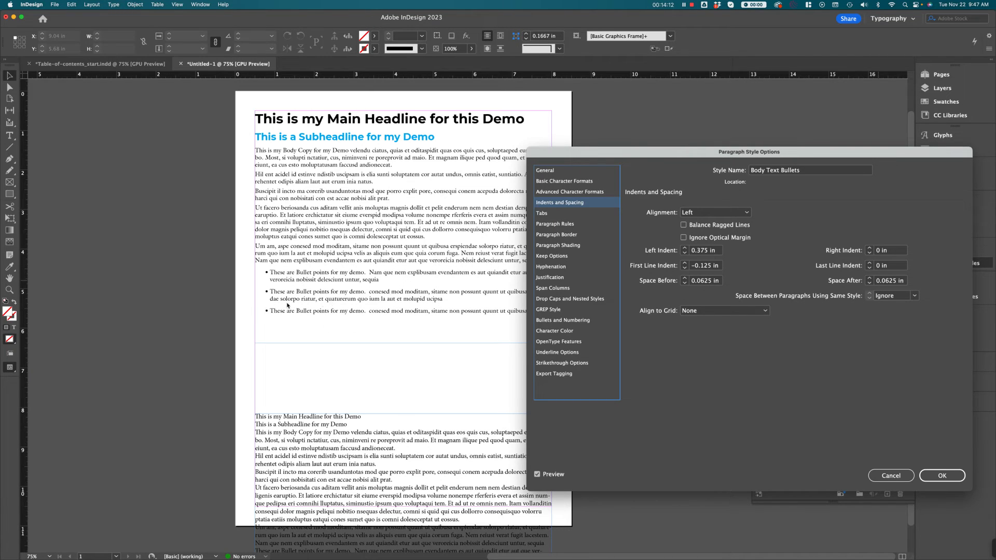
left_click(949, 477)
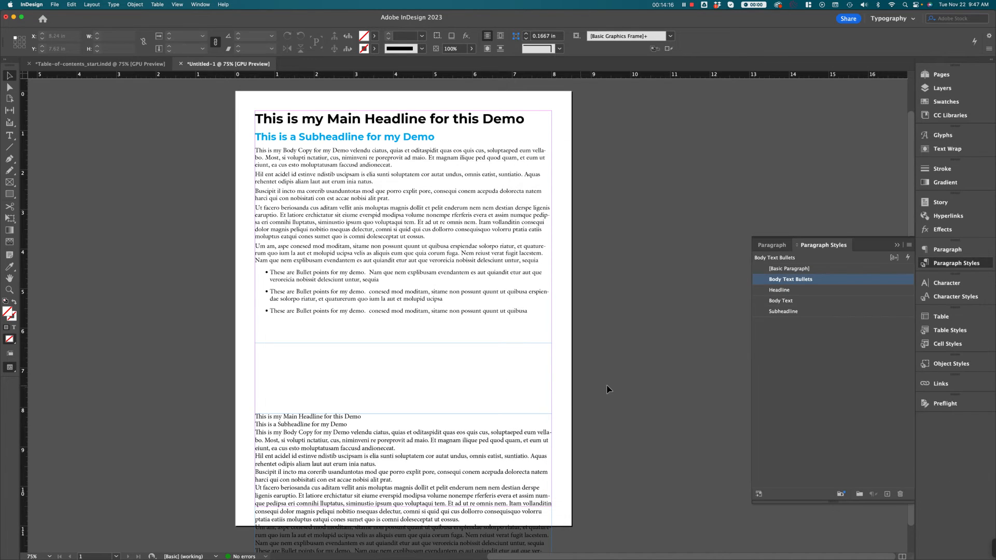
Reorder the paragraph styles as Headline, Subheadline, Body Text, Body Text Bullets, and deselect the text frame.
left_click(393, 214)
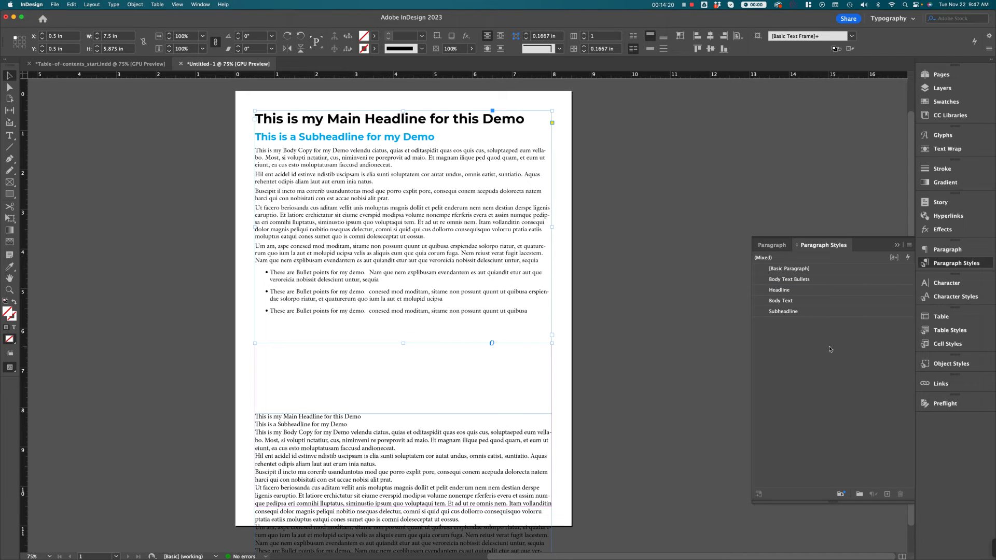
mouse_move(786, 280)
left_mouse_down()
mouse_move(786, 312)
mouse_move(783, 286)
left_mouse_up()
left_click(651, 219)
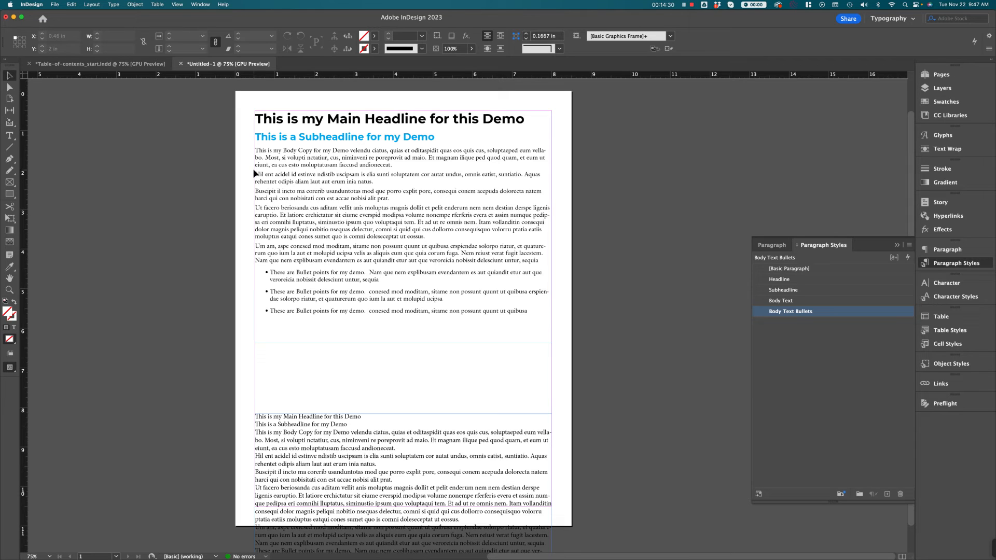
Move the lower, unformatted text frame up to Y 6.58 in and shorten it to a height of 3.92 in.
left_click(368, 455)
left_click_drag(391, 473, 392, 410)
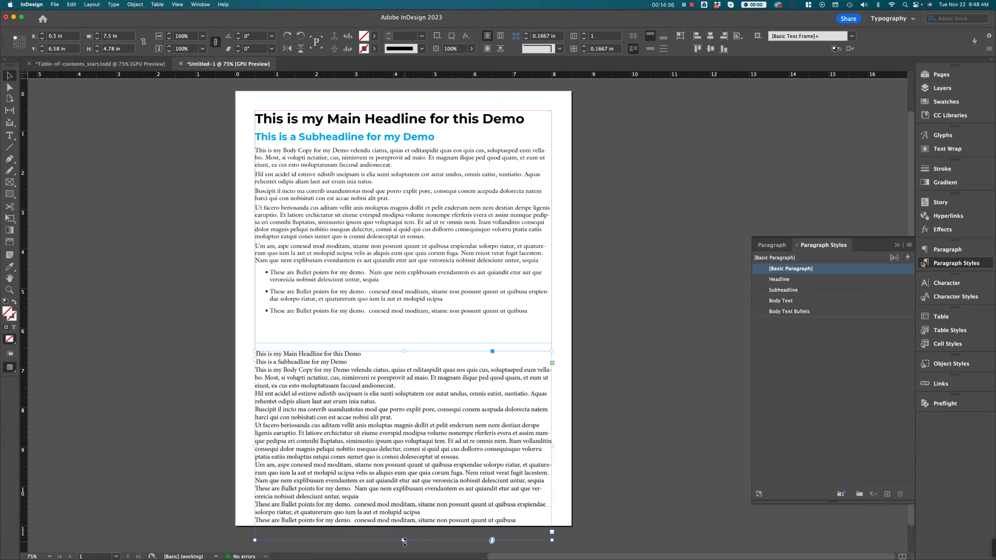
left_click_drag(403, 540, 410, 507)
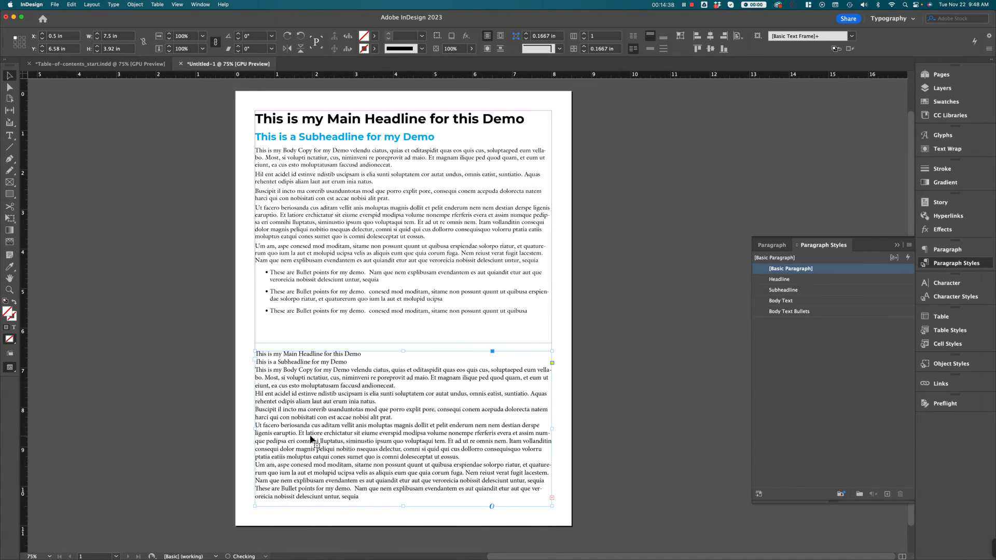
Apply the Headline style to the lower frame's first line and the Subheadline style to its second line.
triple_click(314, 353)
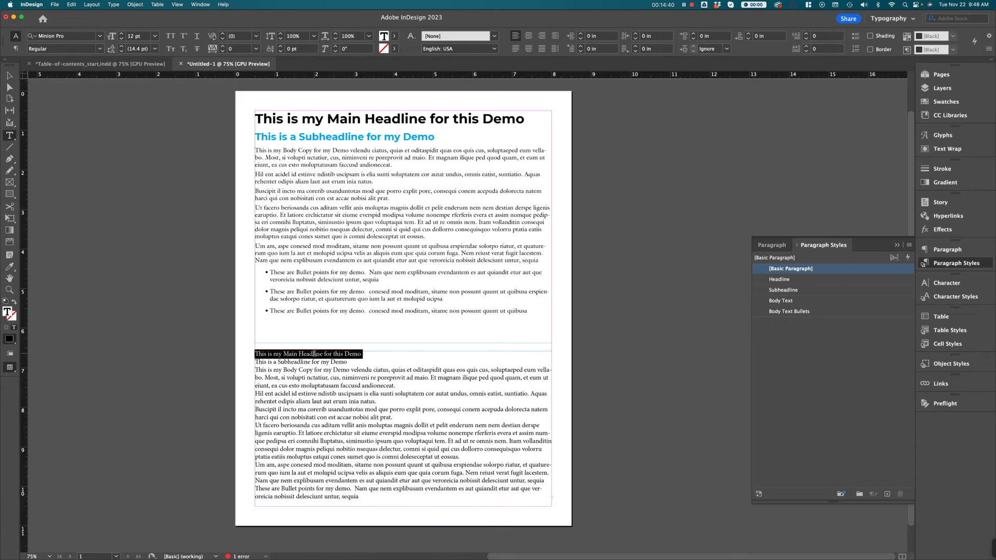
left_click(314, 354)
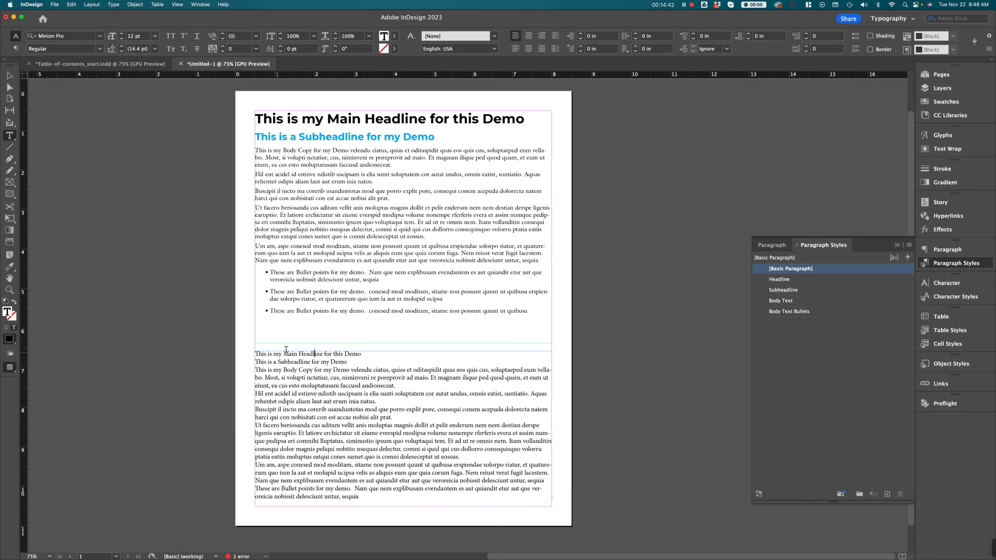
left_click_drag(255, 353, 281, 353)
left_click(828, 280)
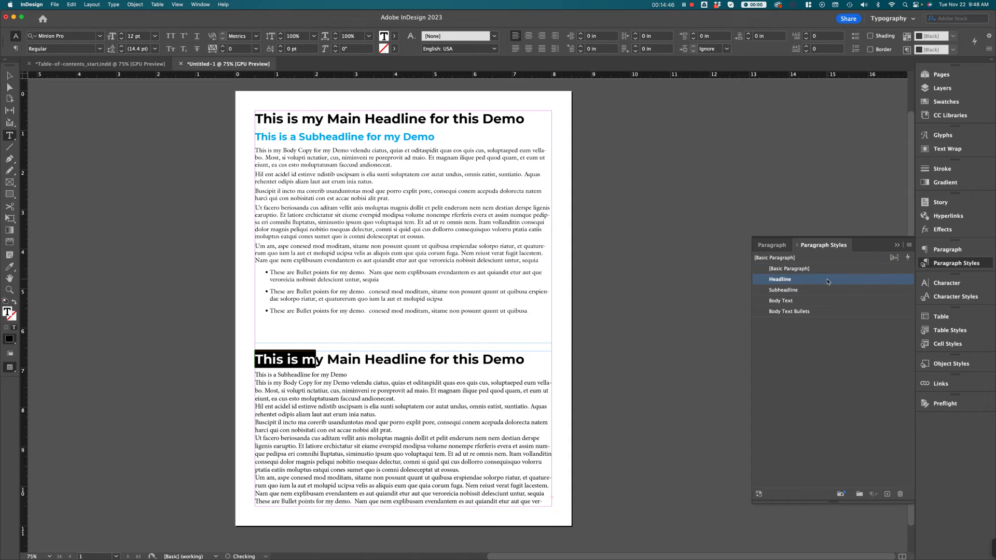
left_click(329, 372)
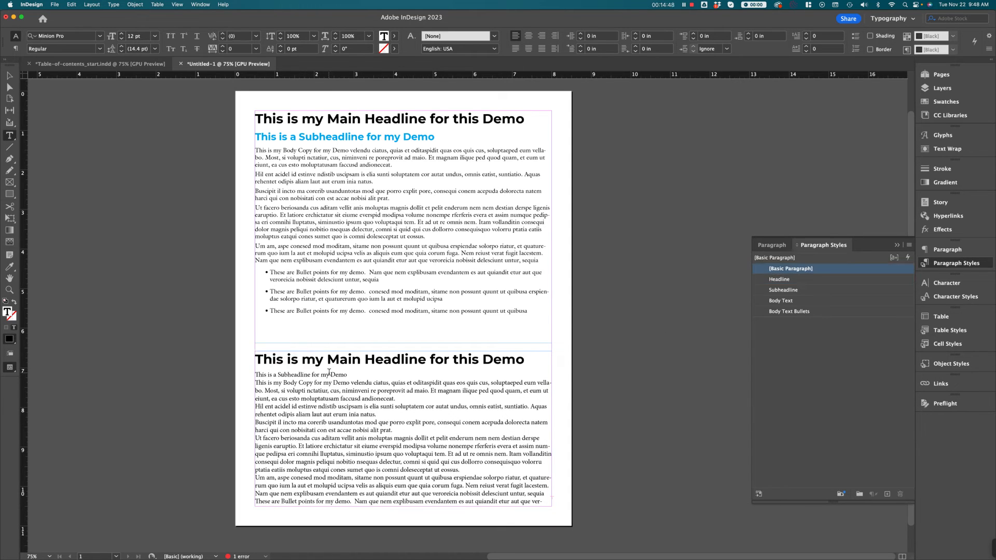
left_click(817, 294)
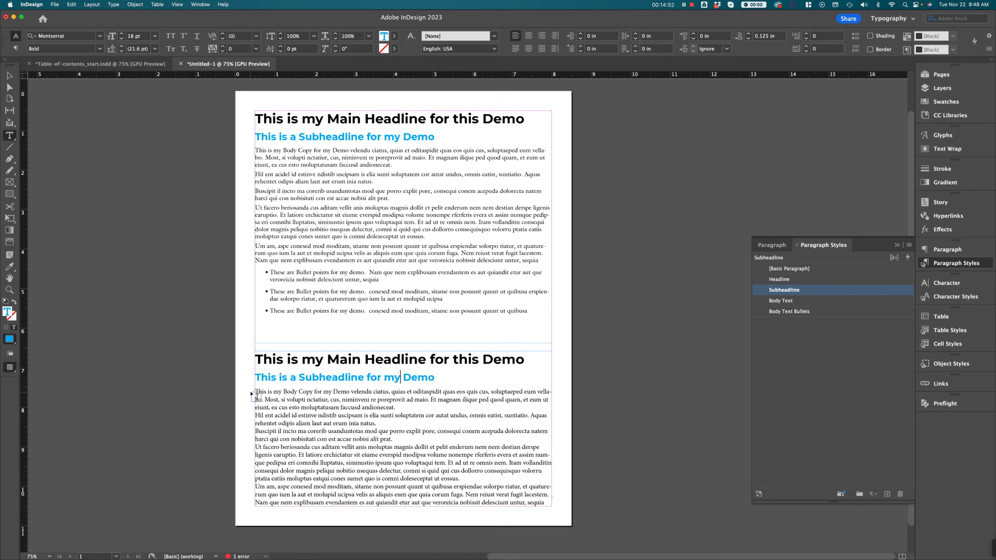
Apply the Body Text style to all visible paragraphs below the lower frame's subheadline, then deselect the text.
left_click_drag(253, 390, 546, 503)
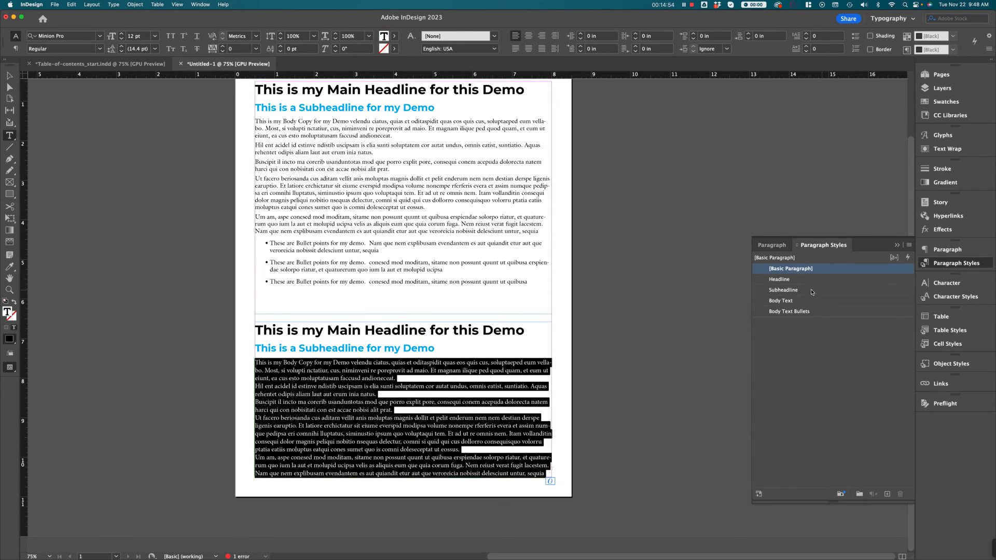
left_click(809, 302)
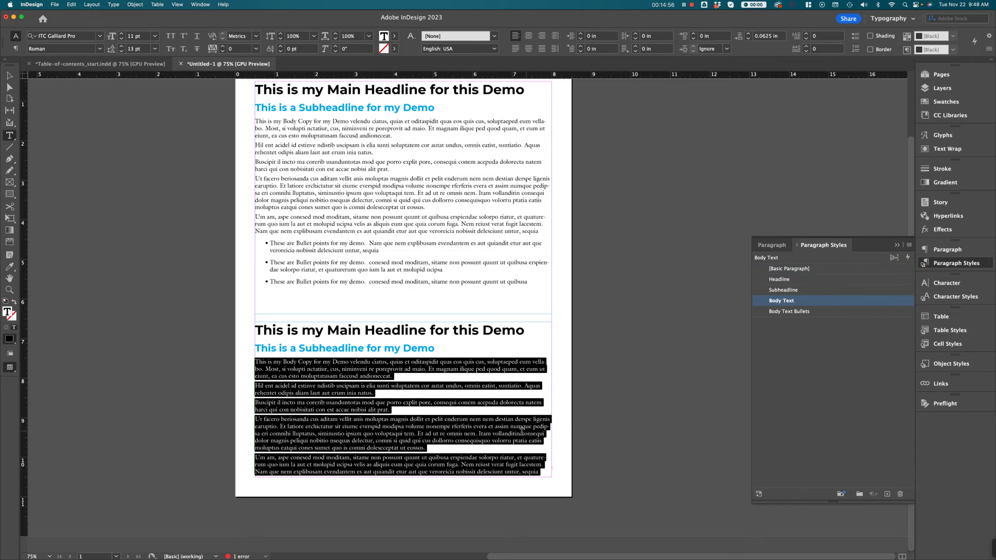
left_click(9, 75)
left_click(166, 197)
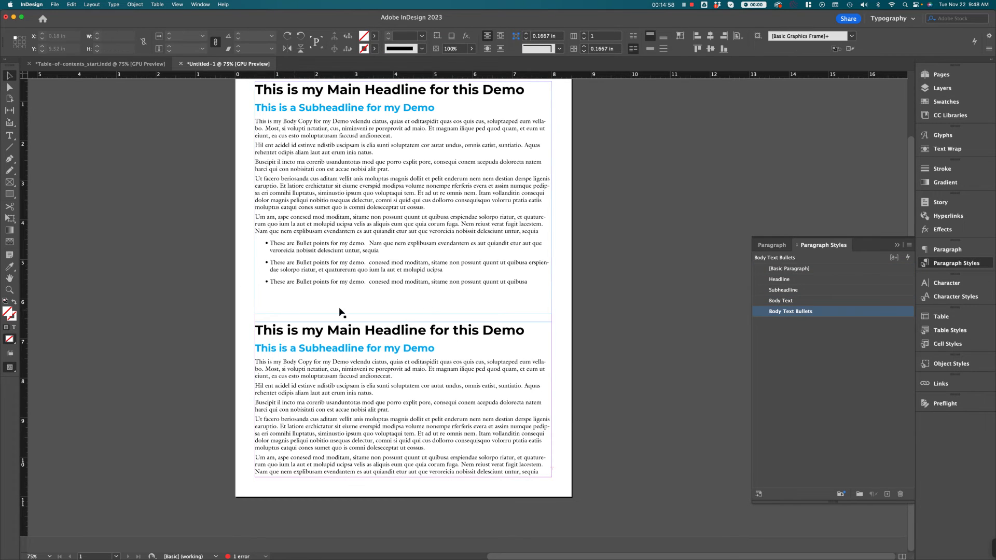
Shorten the upper text frame from its lower edge to a height of 5.52 in.
scroll(431, 351, "up", 2)
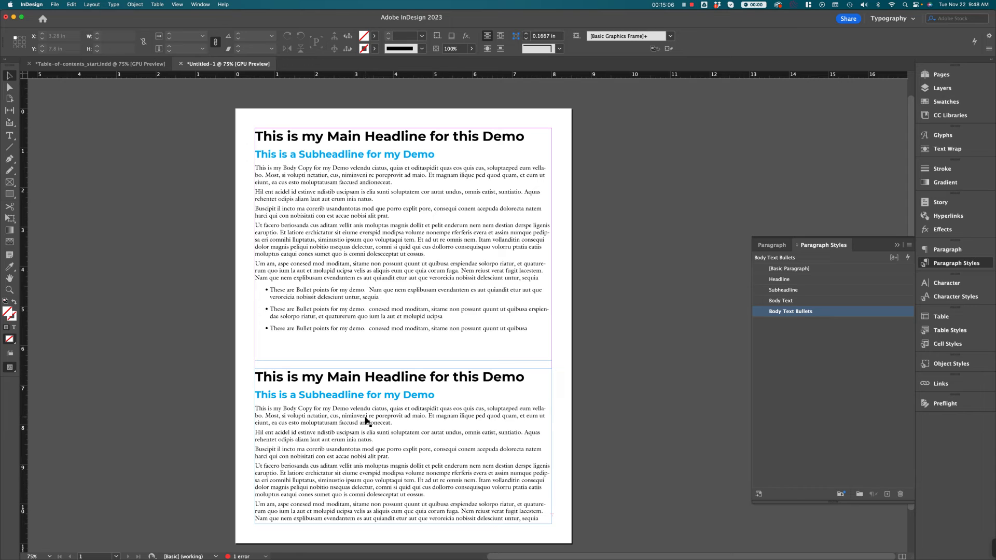
left_click(391, 351)
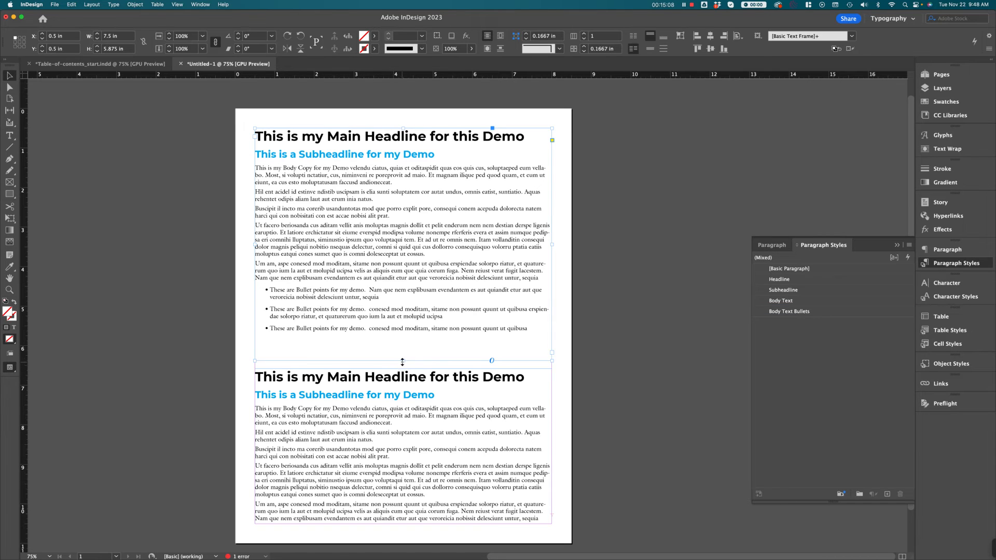
left_click_drag(402, 361, 402, 346)
left_click(431, 437)
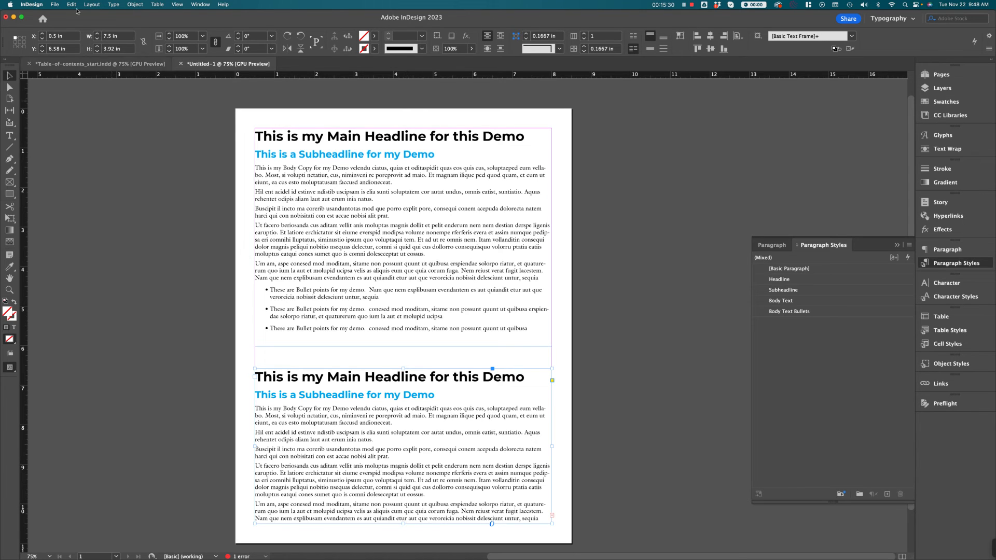
left_click(101, 5)
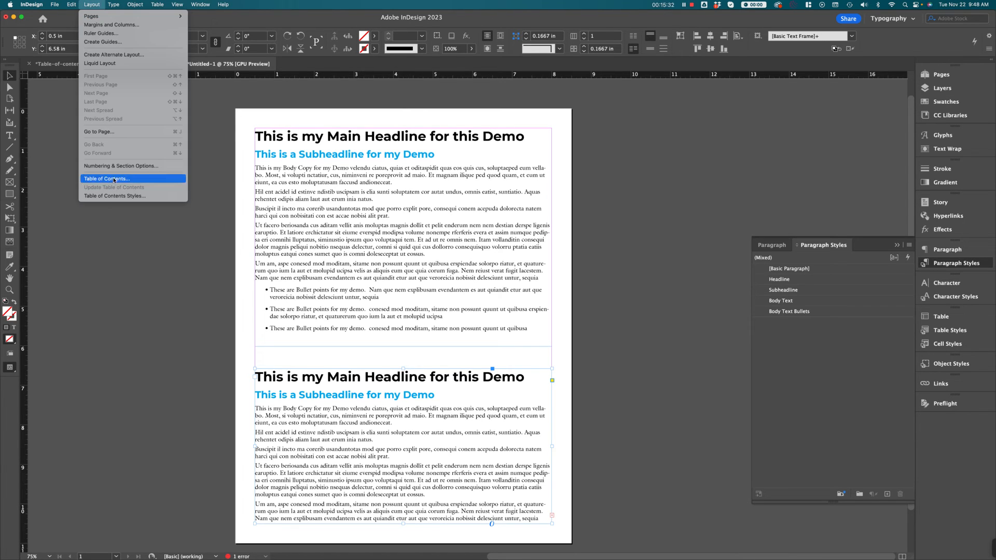
left_click(116, 266)
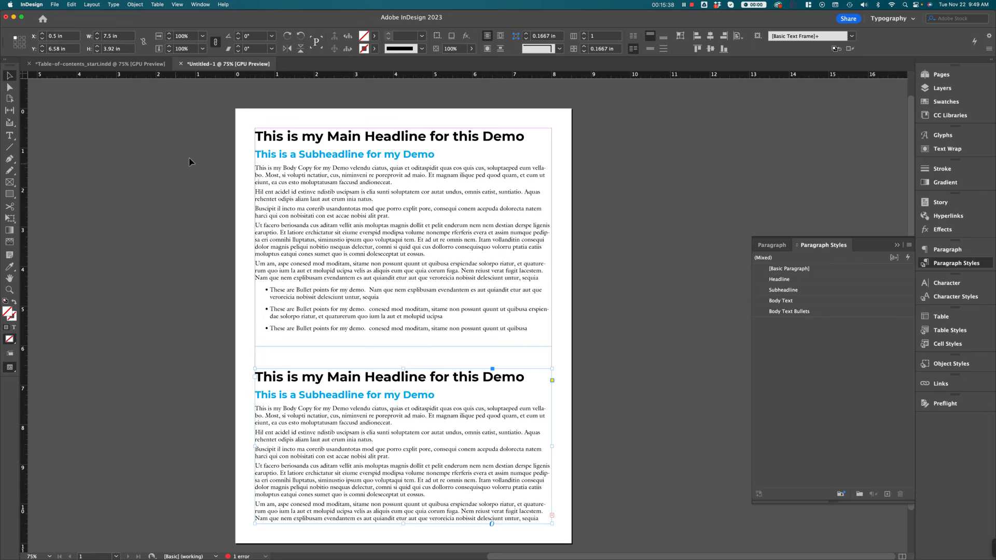
double_click(443, 139)
left_click_drag(444, 137, 304, 127)
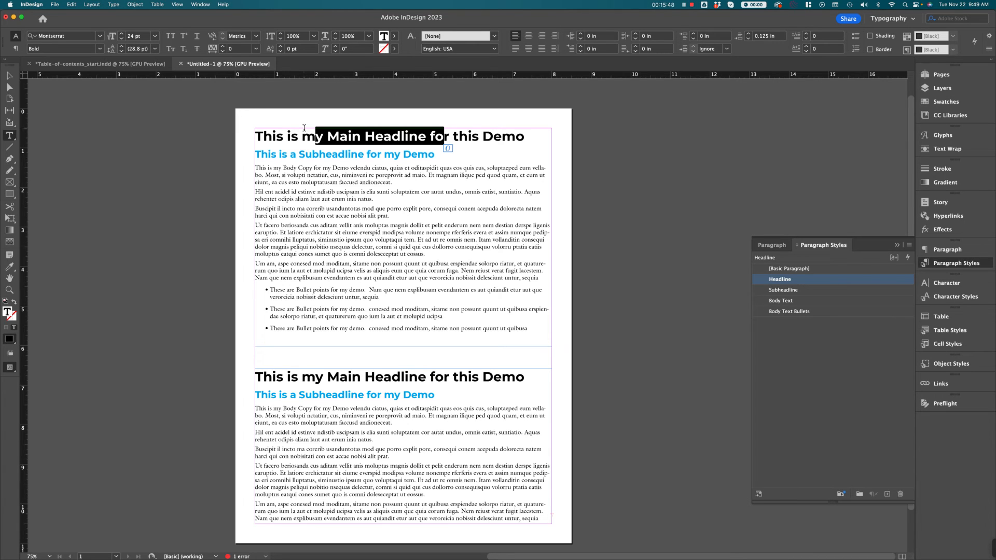
left_click(361, 138)
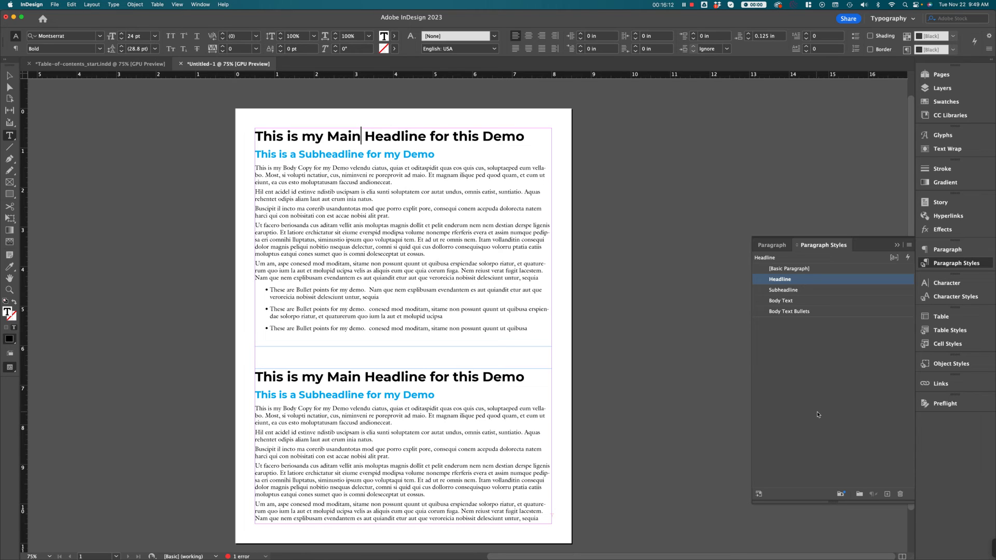
Move the lower text frame up to Y 6.22 in, closer to the upper frame.
left_click(10, 77)
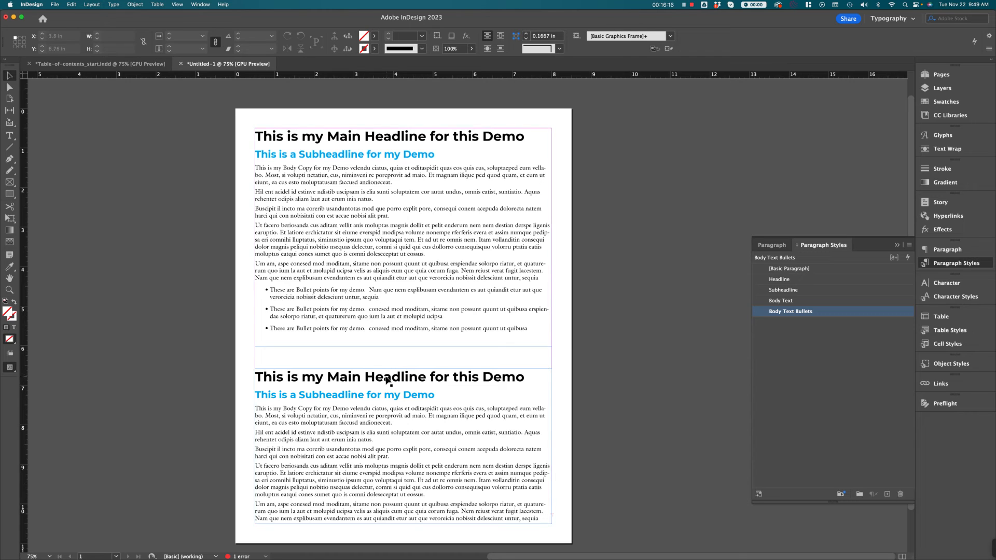
left_click_drag(389, 384, 389, 366)
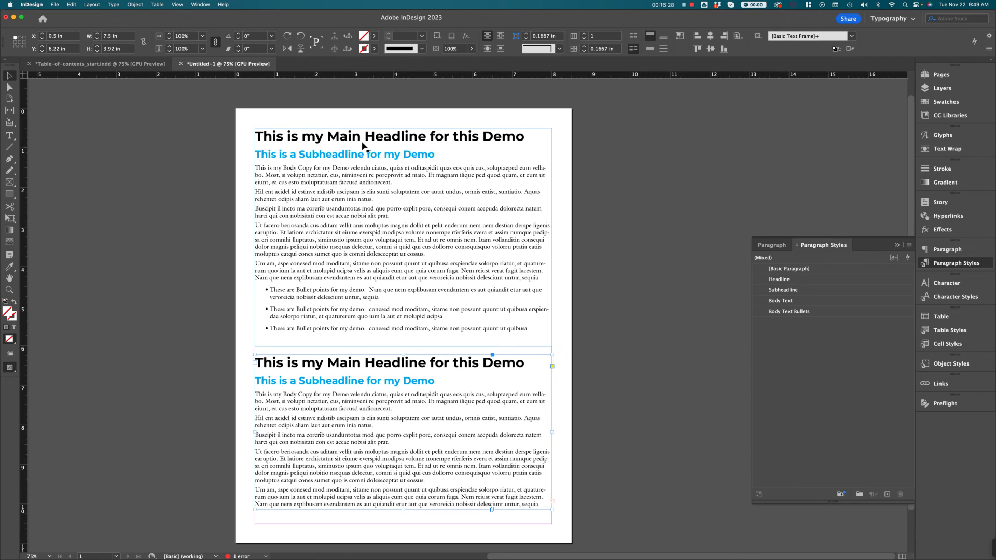
left_click(910, 246)
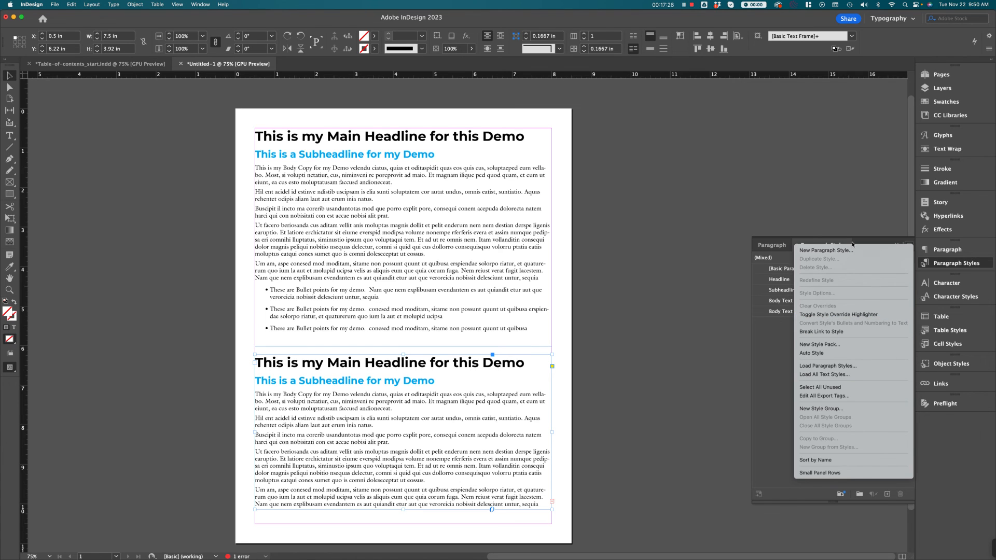
left_click(768, 358)
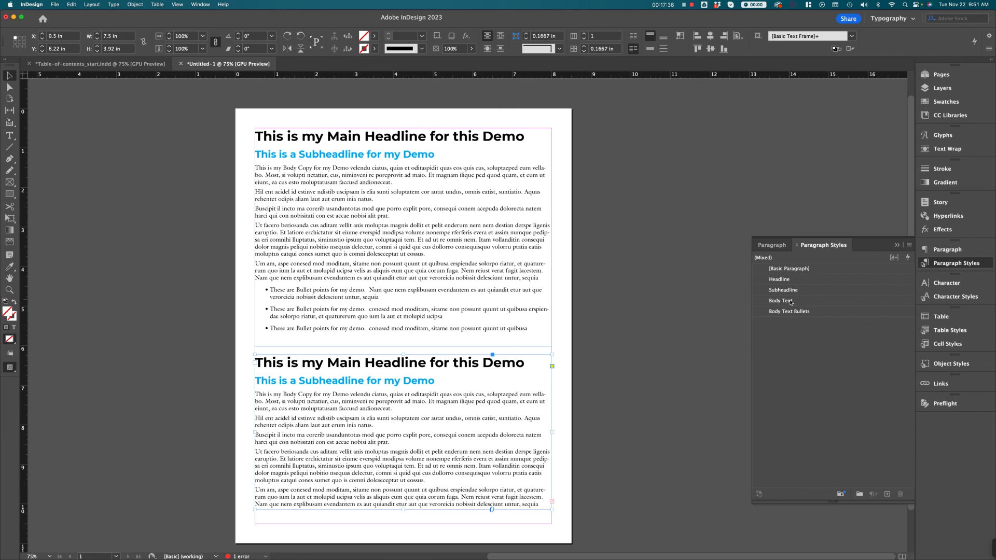
double_click(313, 137)
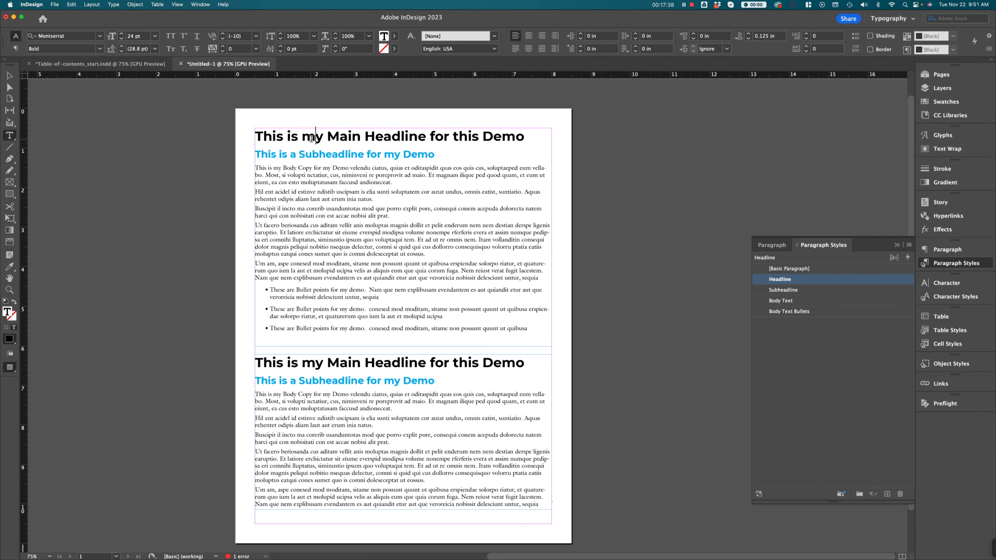
double_click(314, 137)
left_click_drag(341, 177, 375, 269)
left_click(395, 270)
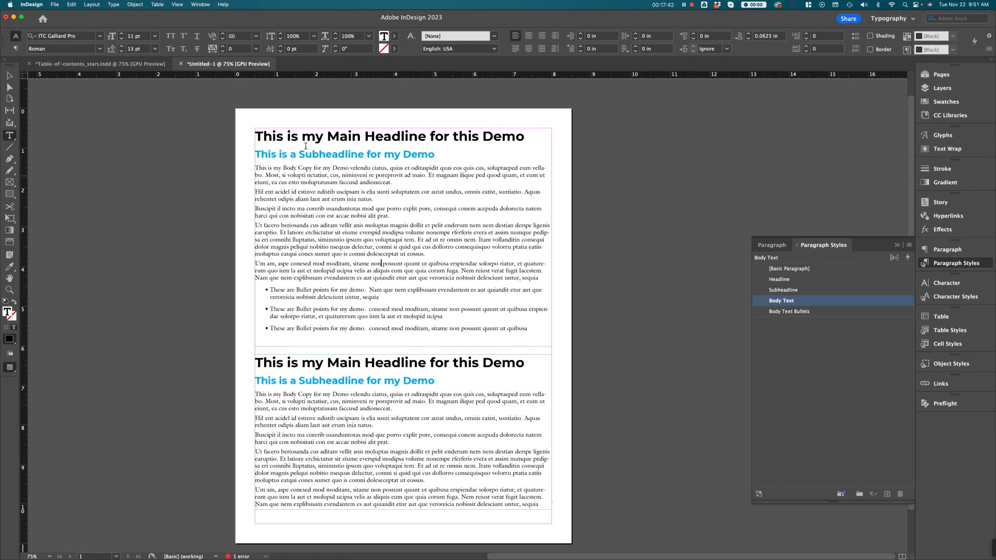
Show the hidden characters and examine the paragraph marks in the upper frame's body text up close.
left_click(10, 75)
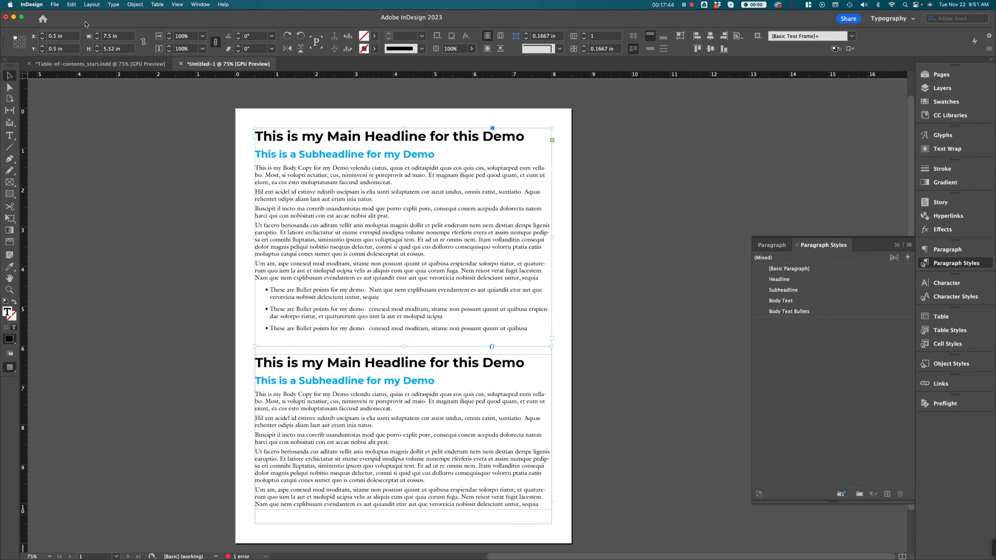
left_click(114, 4)
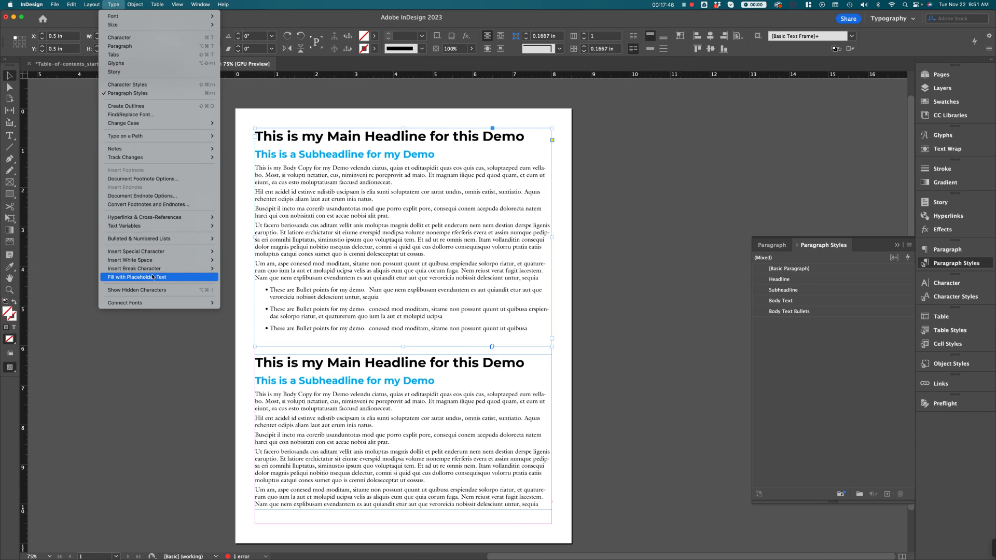
left_click(136, 290)
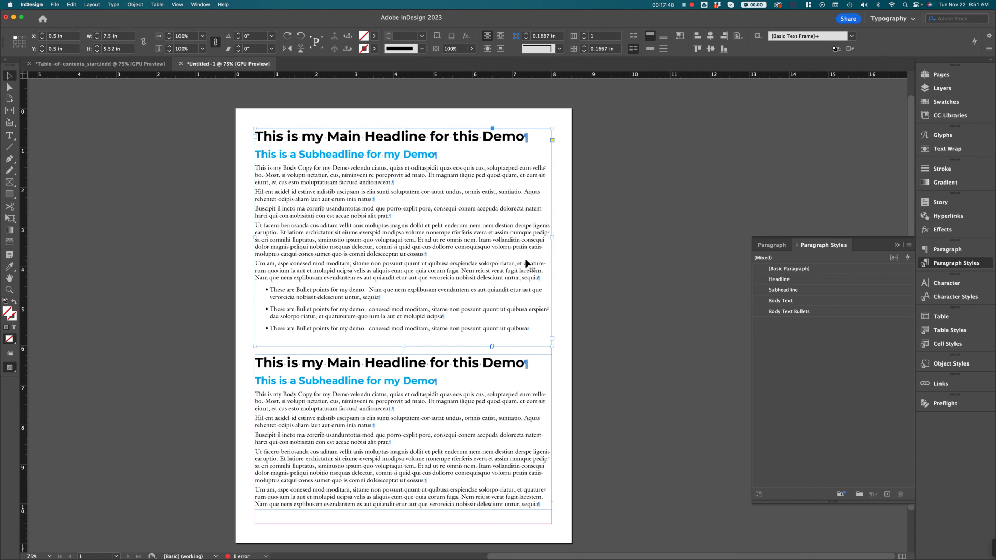
key("super+equal")
key("super+equal")
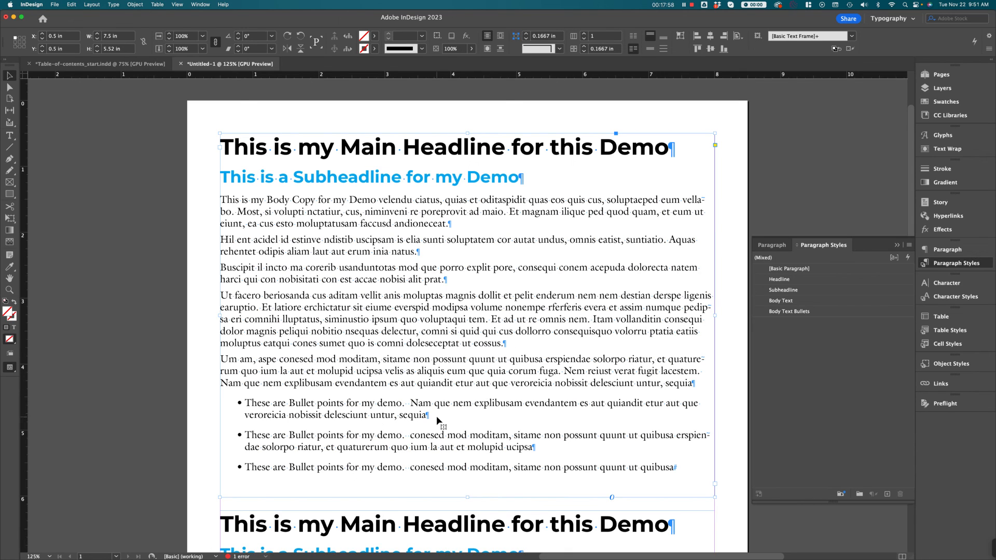
double_click(465, 342)
left_click_drag(466, 342, 373, 294)
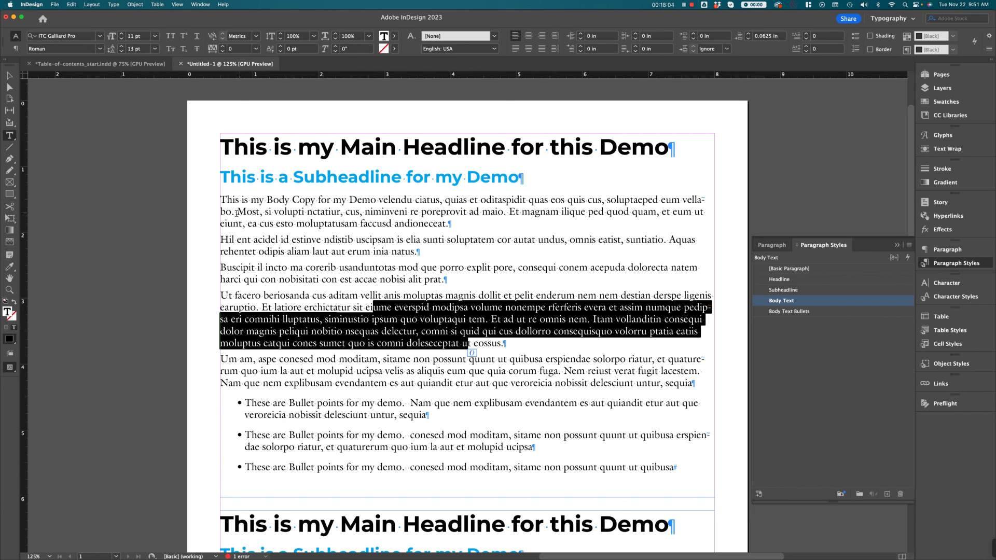
left_click_drag(221, 203, 354, 329)
left_click(353, 323)
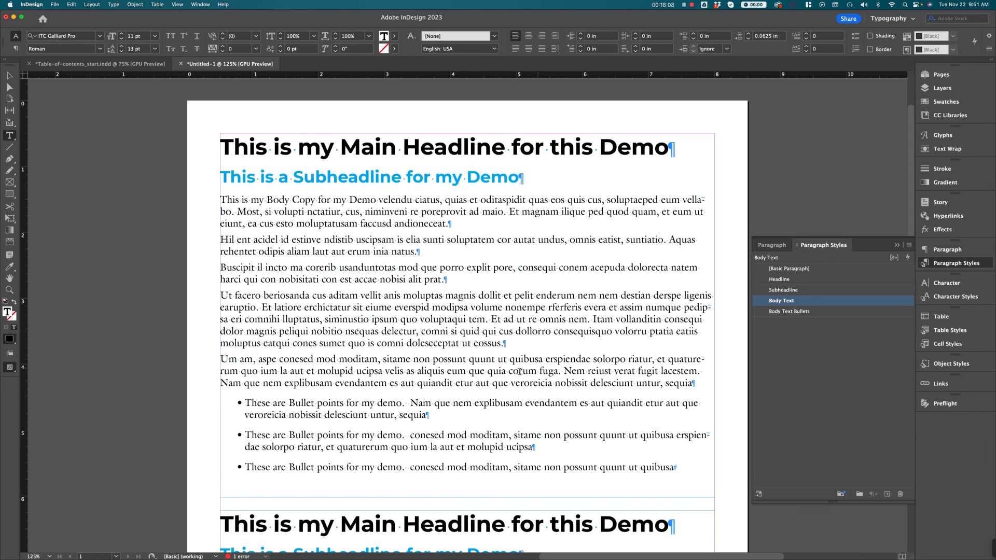
left_click(425, 314)
key("Escape")
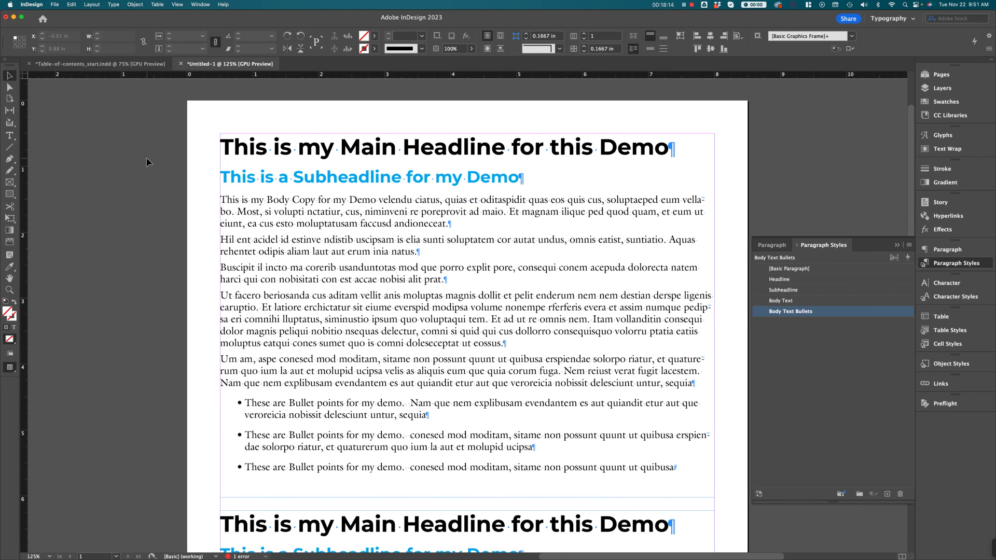
Hide the hidden characters throughout the document.
key("super+minus")
key("super+minus")
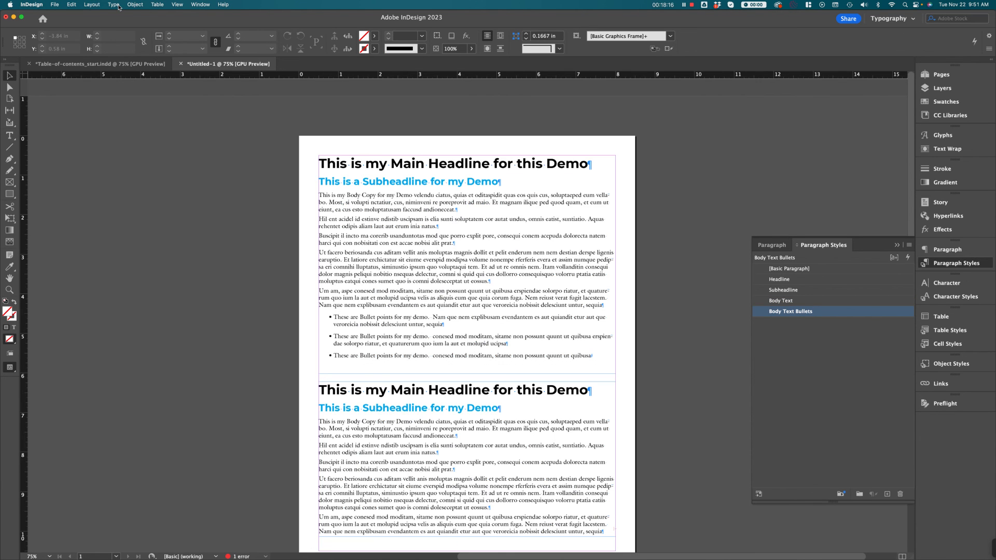
left_click(92, 4)
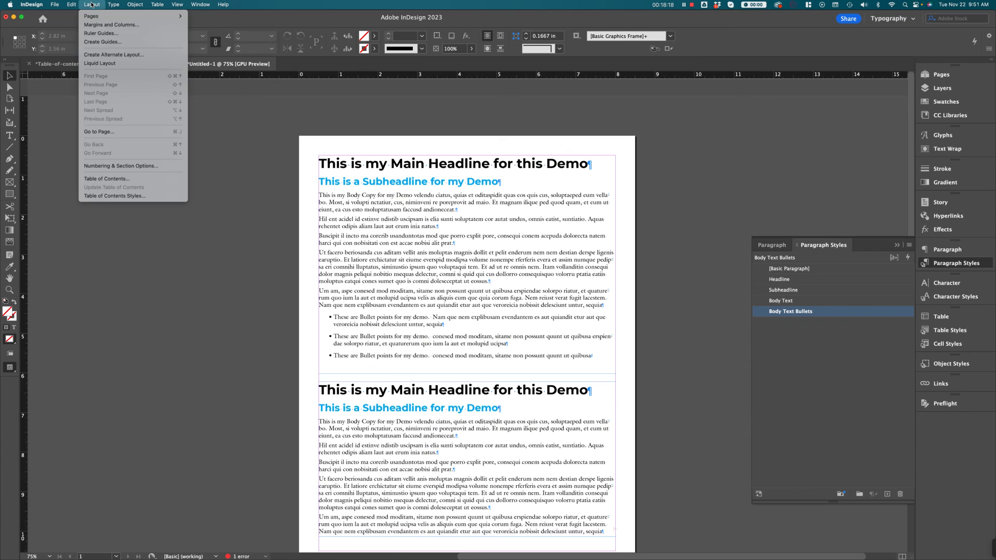
mouse_move(113, 4)
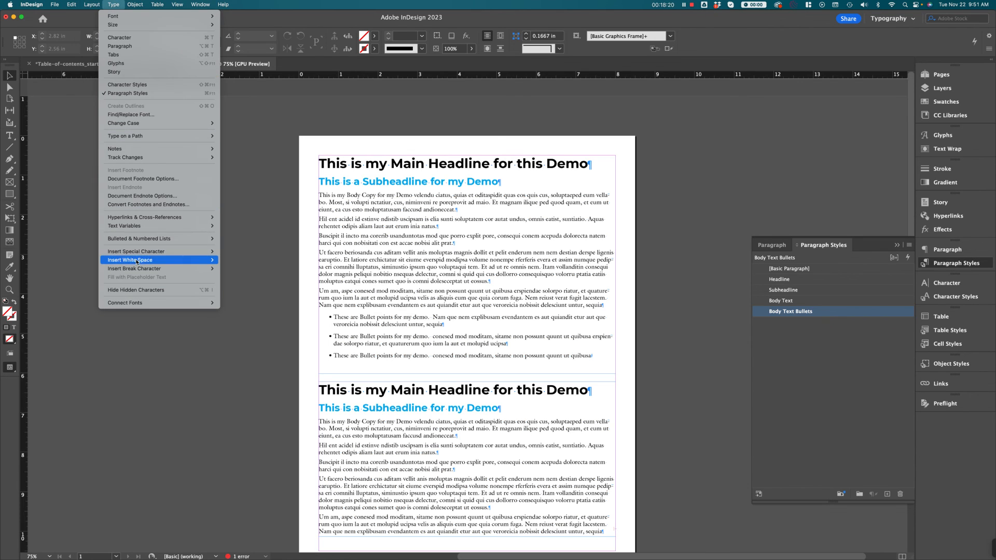
left_click(143, 290)
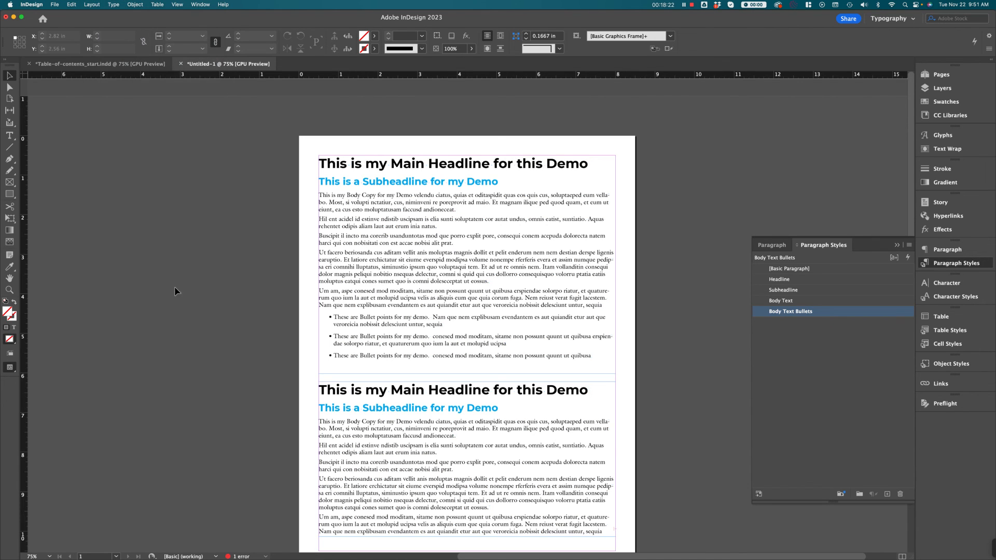